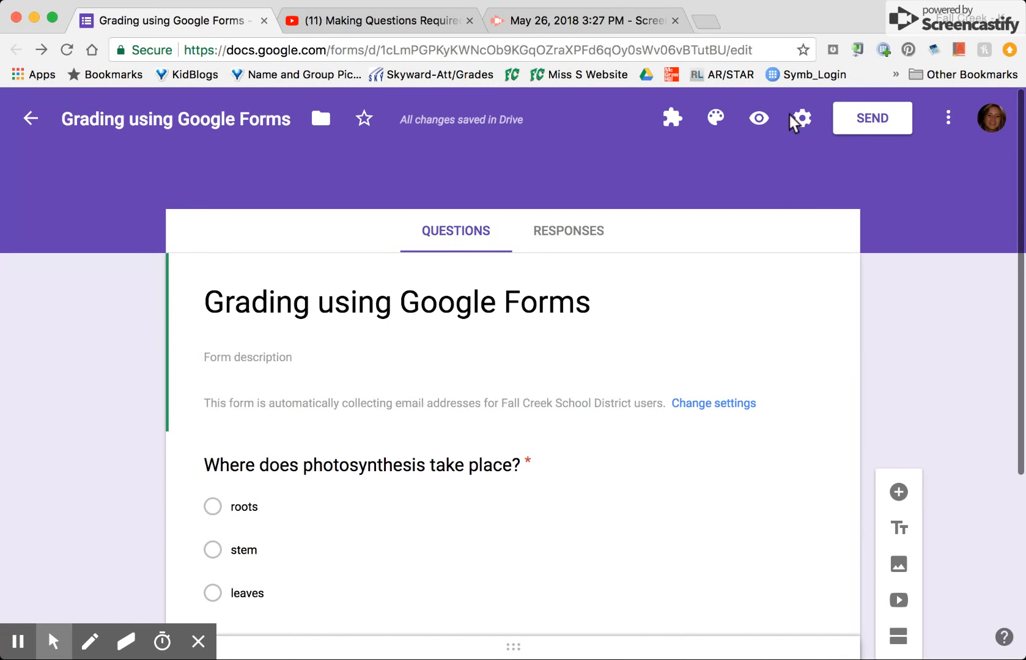
Make the form a quiz that releases grades later, after manual review, and save the settings.
click(801, 119)
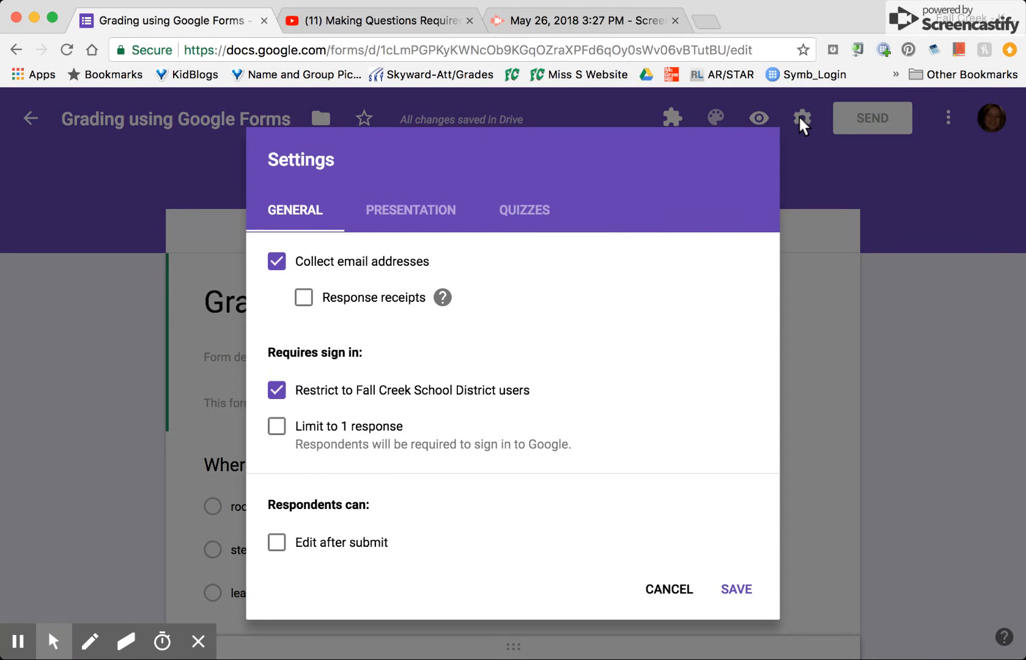
click(532, 214)
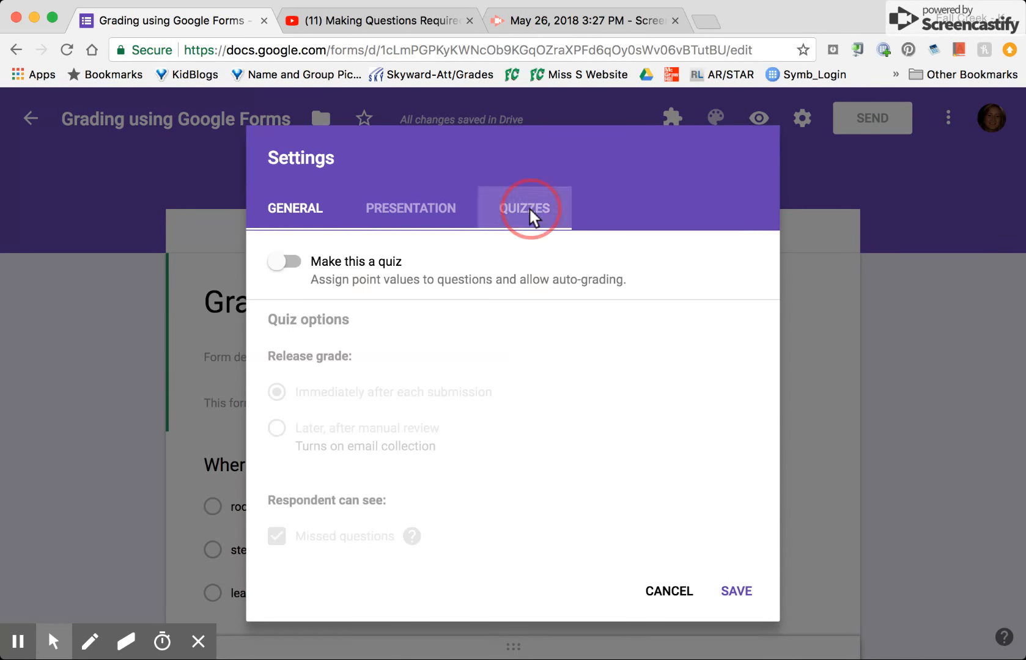
click(290, 266)
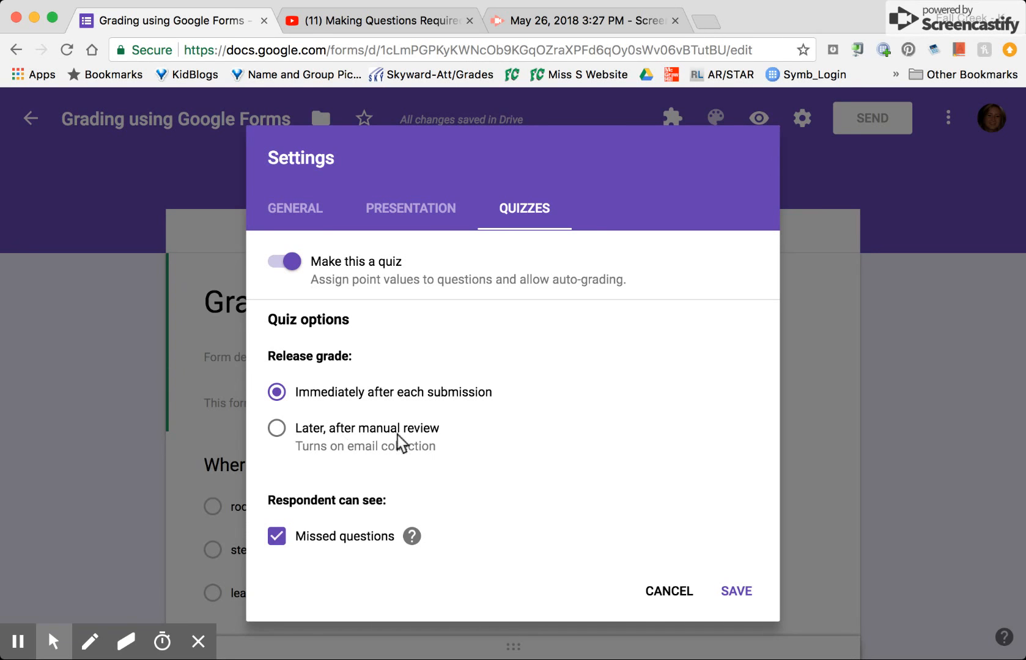
click(278, 429)
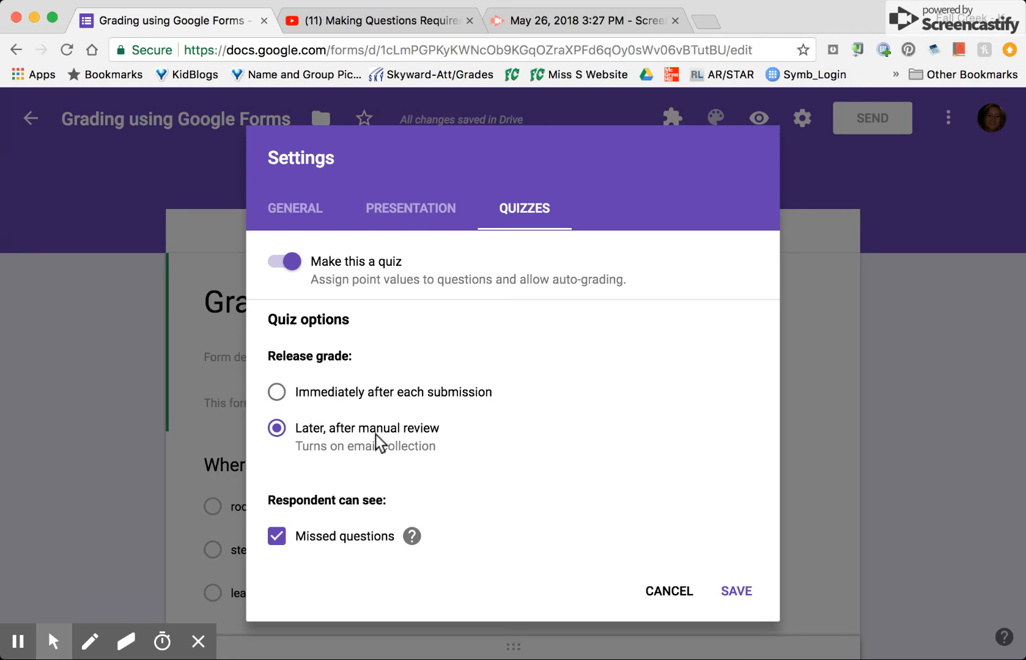
scroll(536, 455, down, 3)
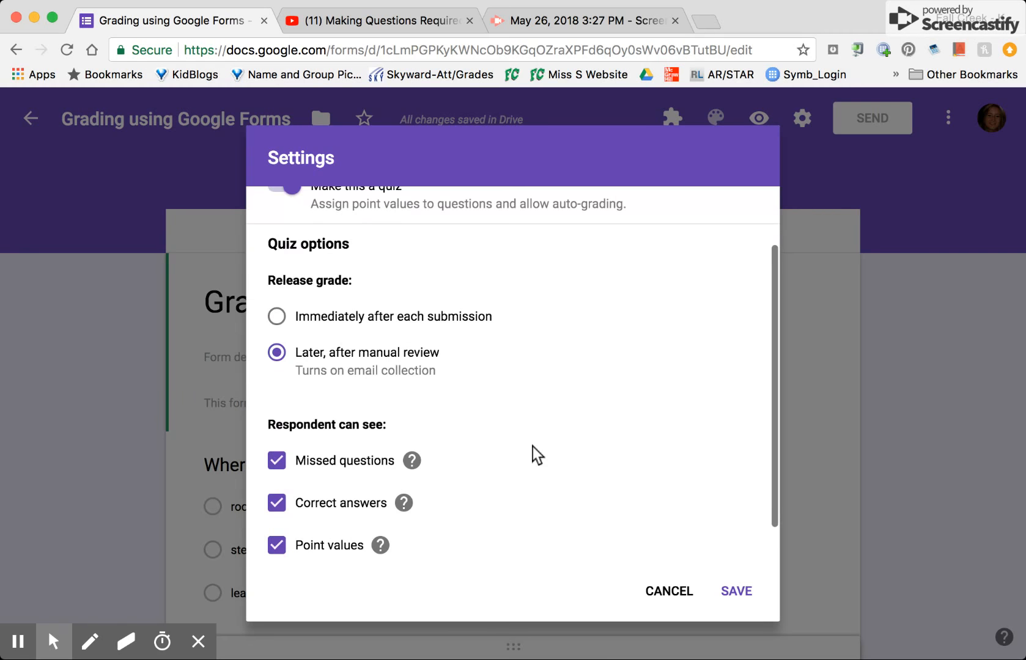
click(740, 592)
Mark "leaves" as the correct answer to "Where does photosynthesis take place?" and make the question worth 1 point.
scroll(861, 463, down, 5)
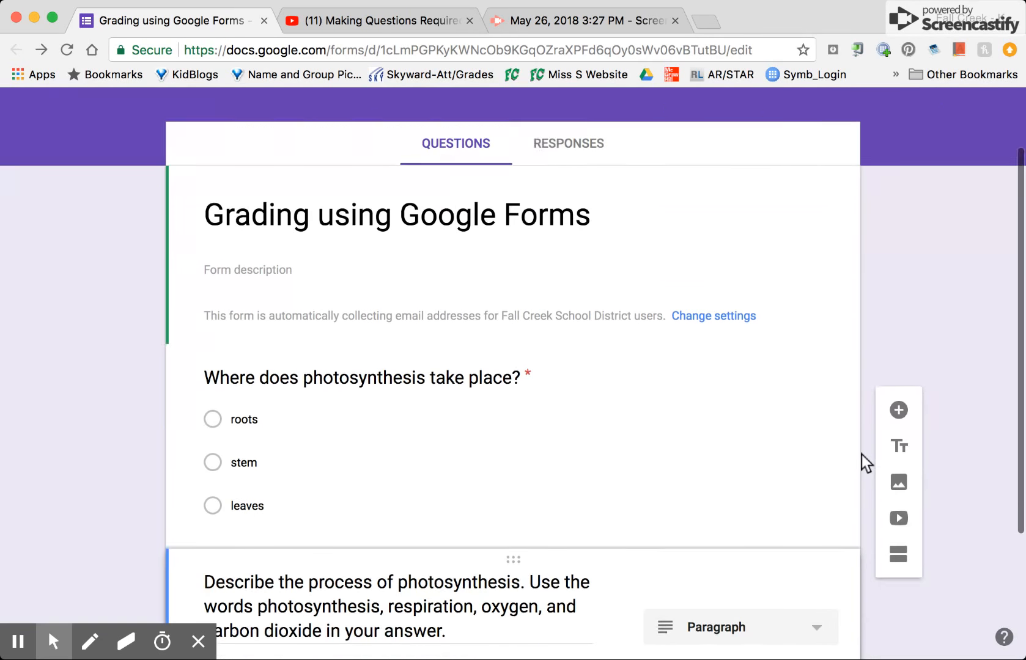
click(676, 408)
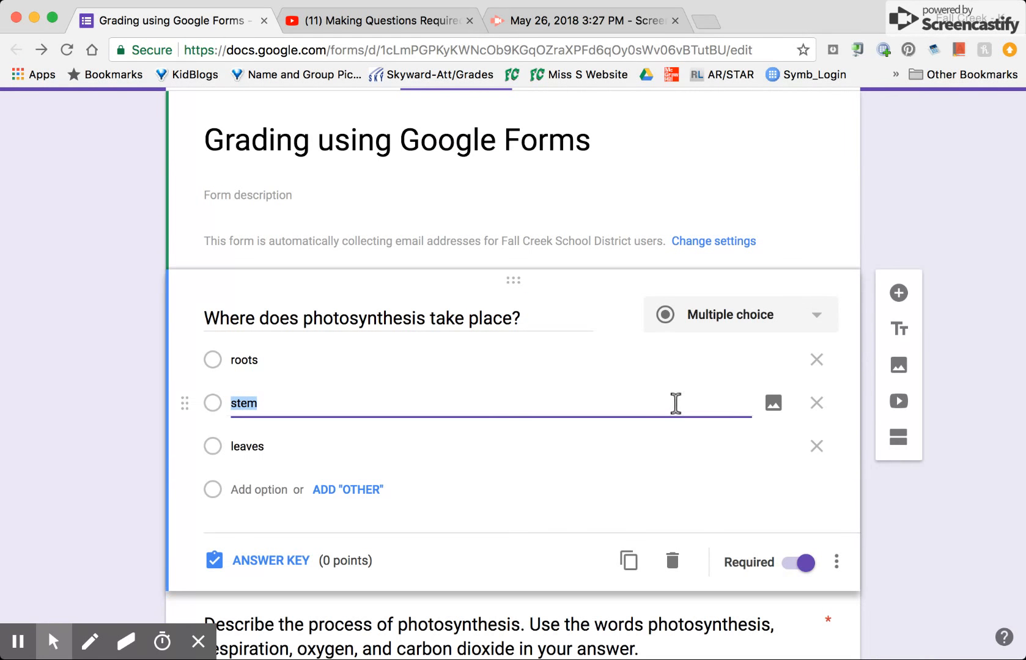
click(265, 560)
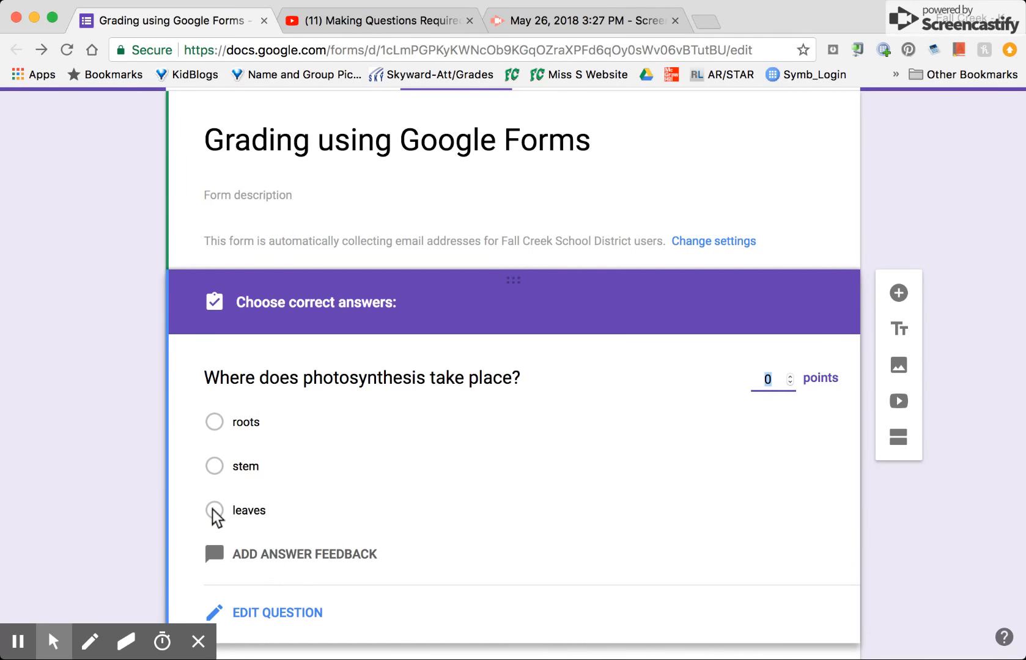
click(214, 509)
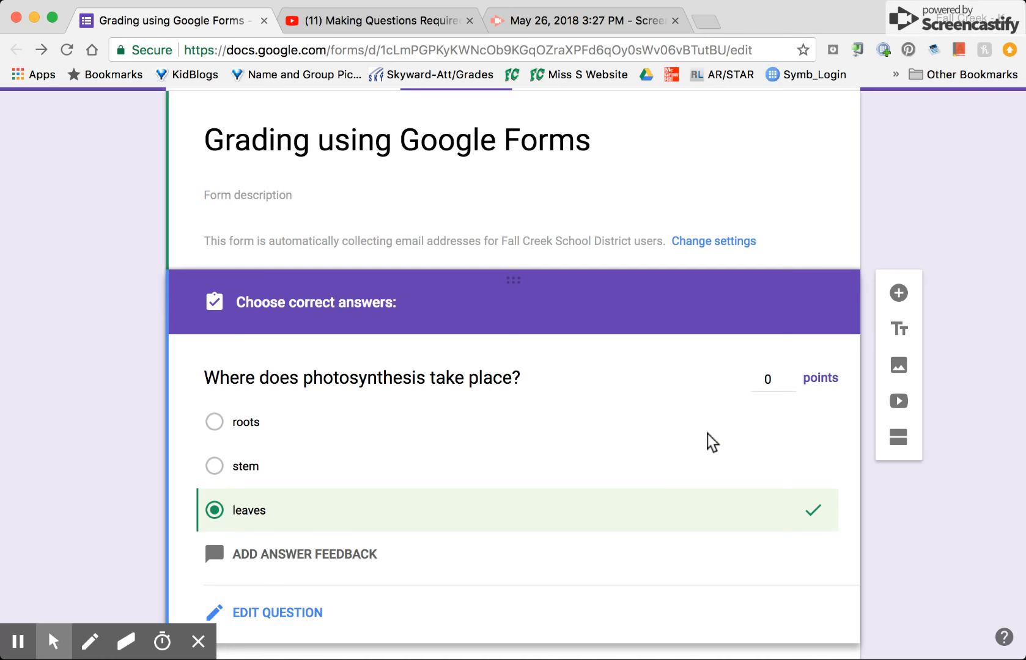
click(790, 378)
text(1)
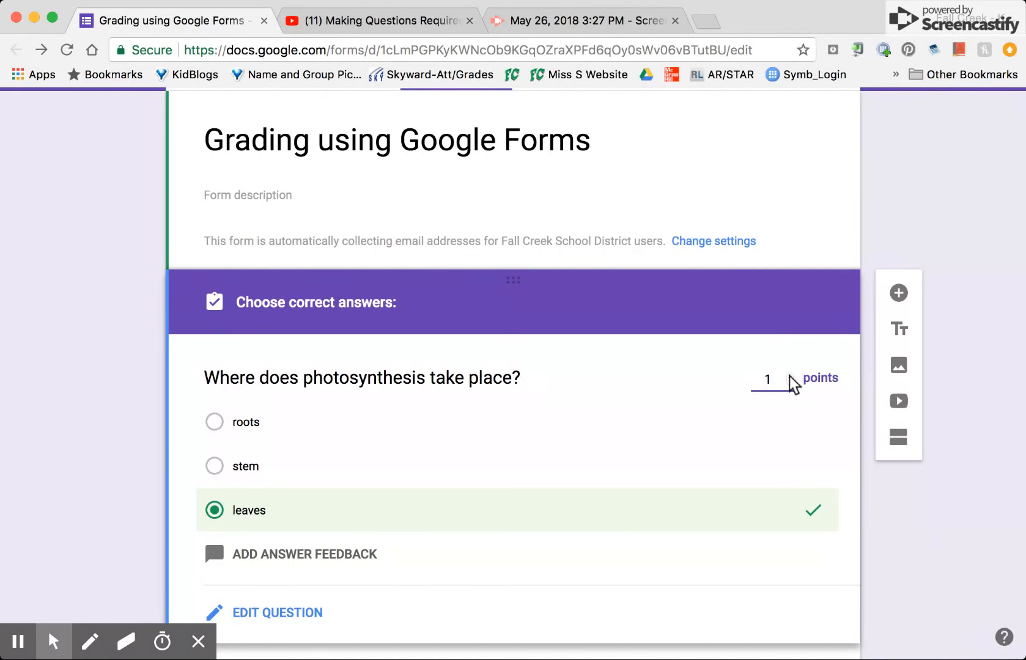
click(888, 512)
Set the paragraph question about the process of photosynthesis to 4 points in its answer key.
scroll(886, 513, down, 3)
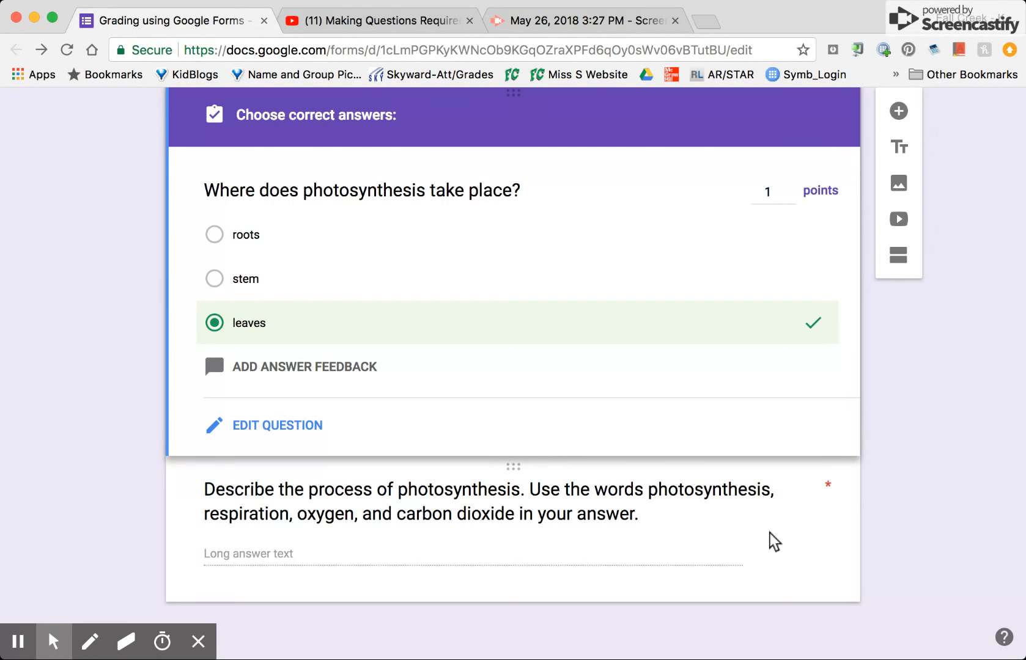
click(765, 543)
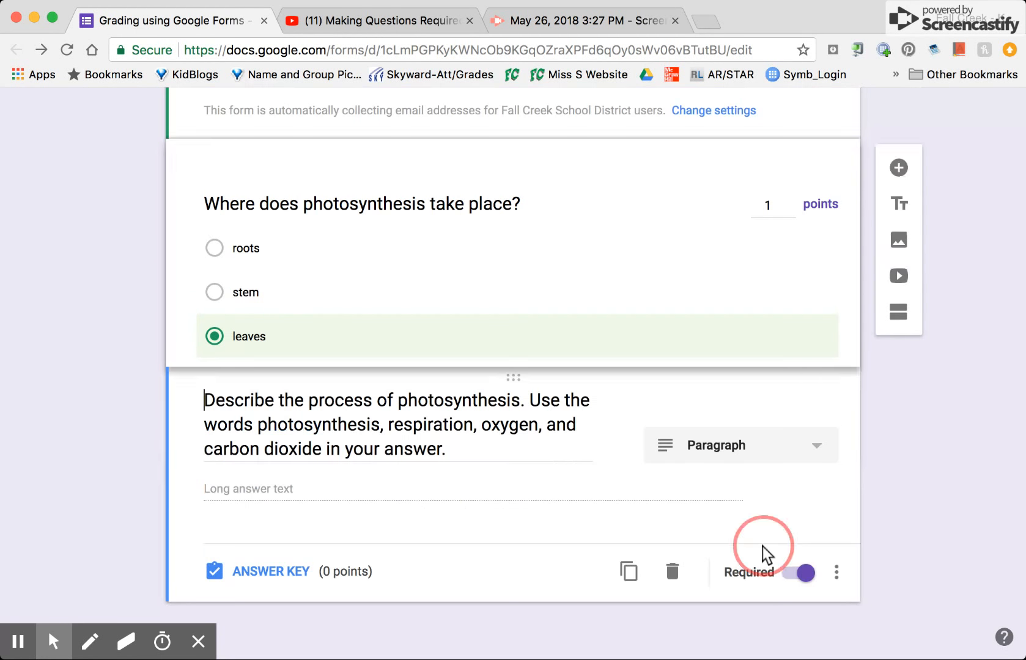
click(281, 569)
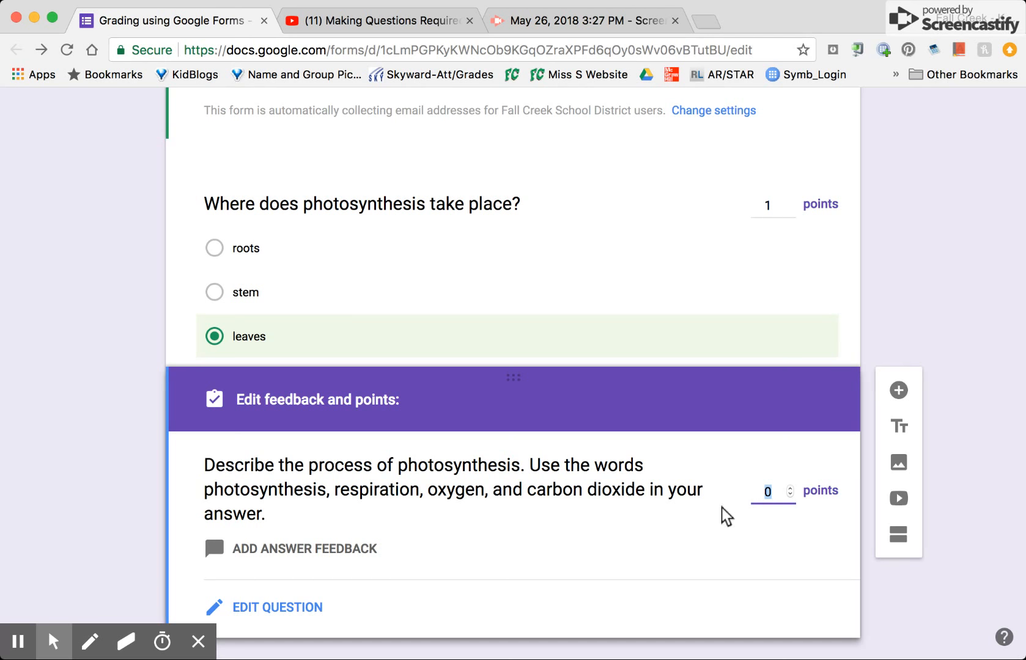
click(790, 488)
click(791, 489)
click(791, 489)
click(790, 489)
Preview the form and answer "leaves" to where photosynthesis takes place.
scroll(869, 595, up, 5)
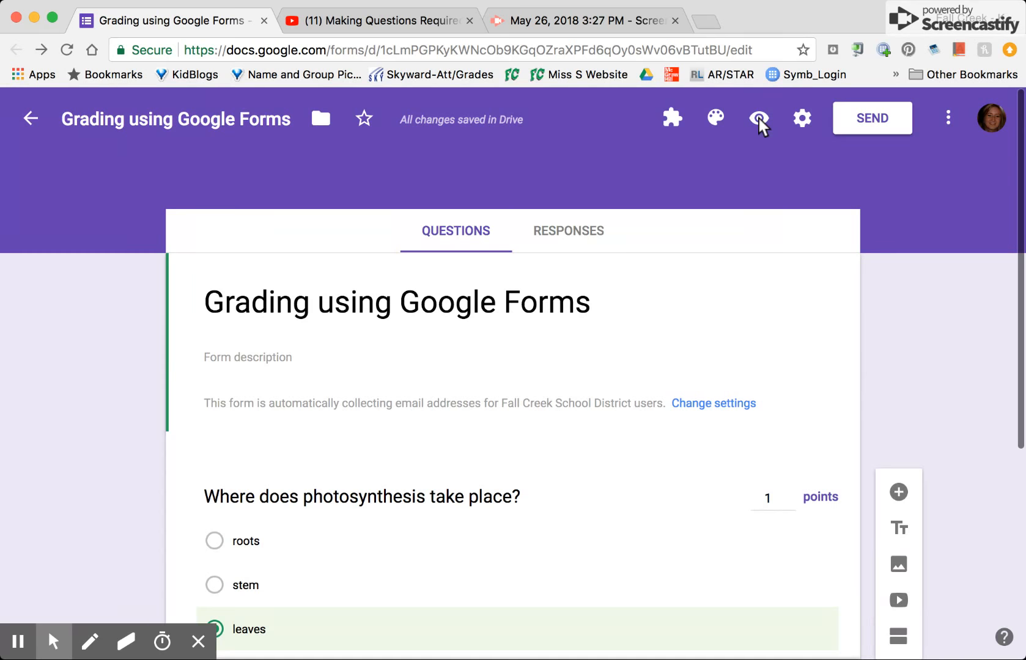
click(759, 119)
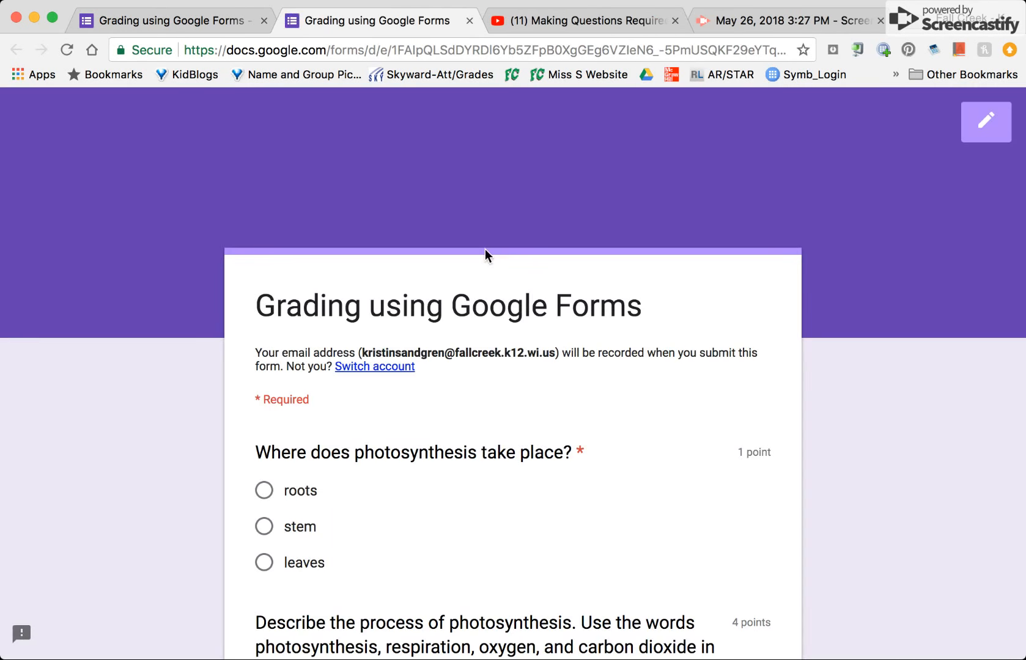
scroll(485, 256, down, 3)
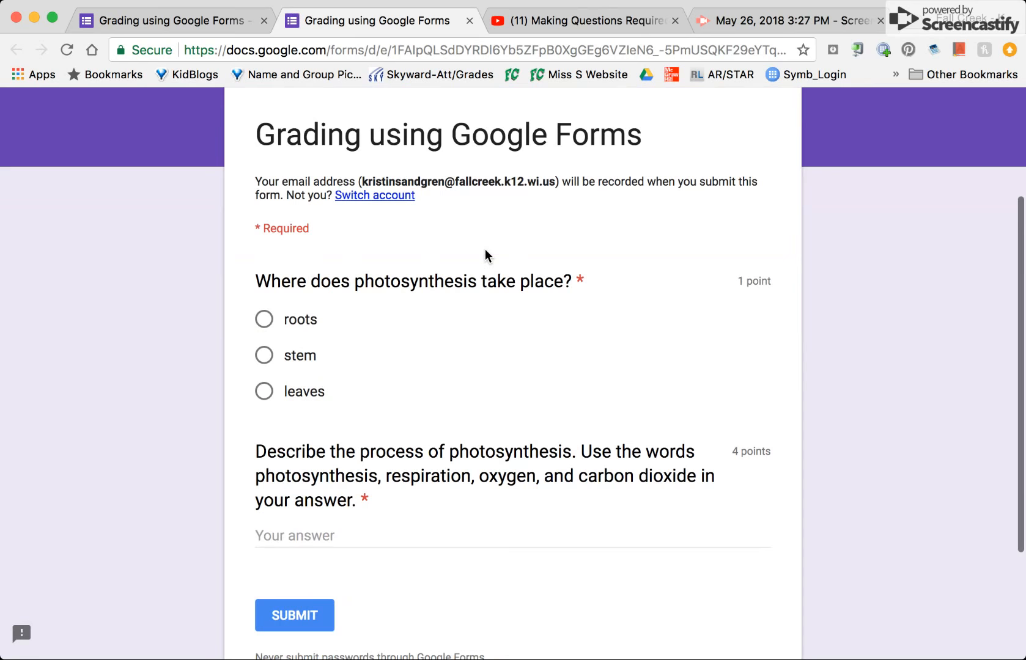
click(263, 393)
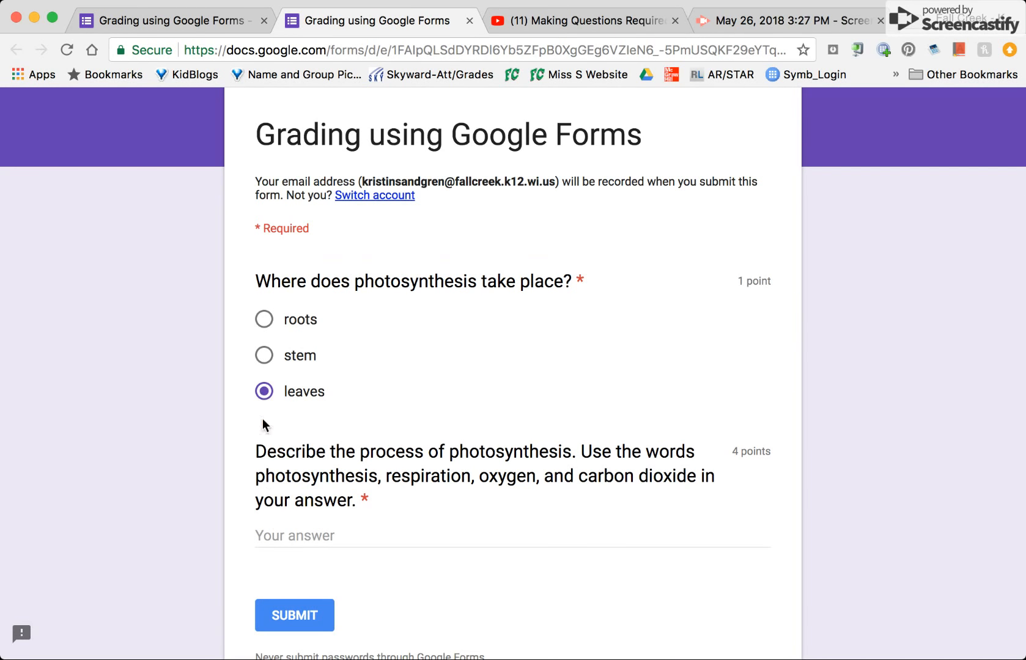
Answer the paragraph question with "Photosynthesis is the food making process in a plant." and submit the response.
click(279, 535)
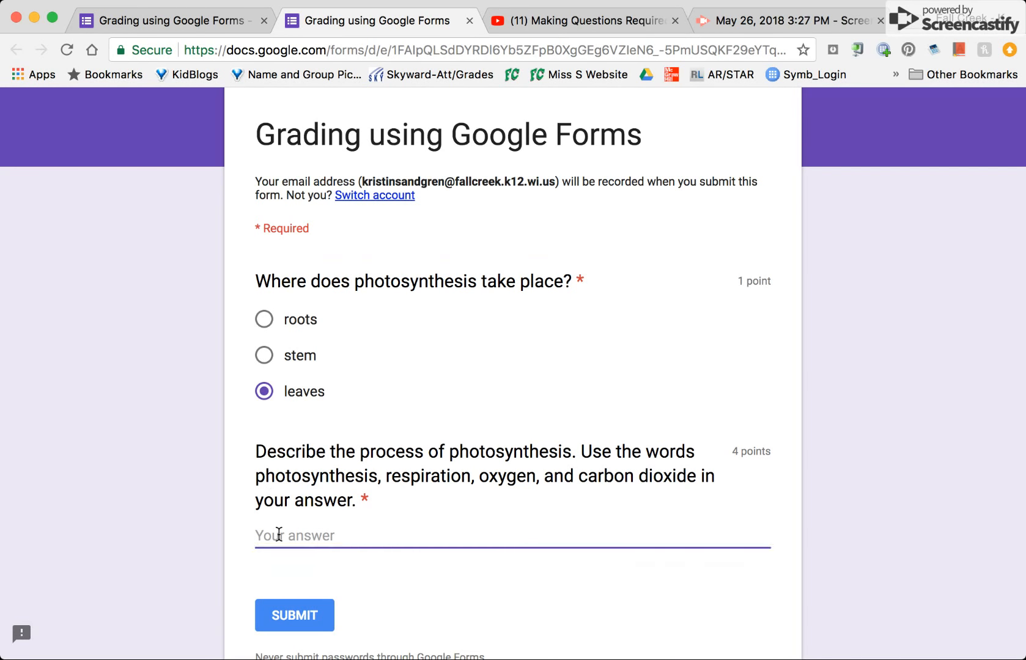
text(Photosynthesis is the)
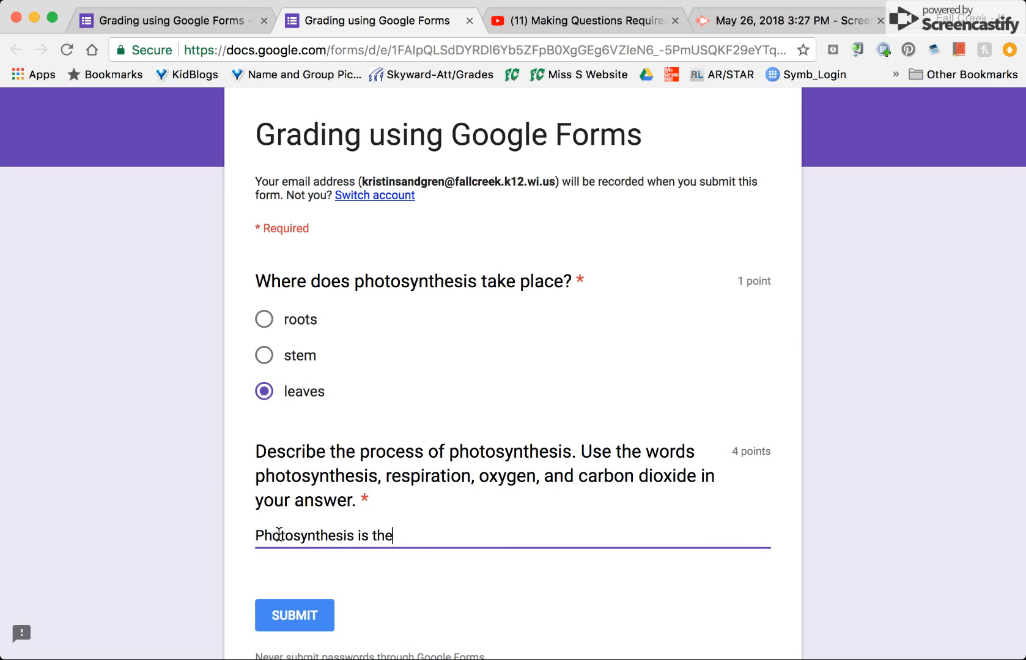
text( food making pr)
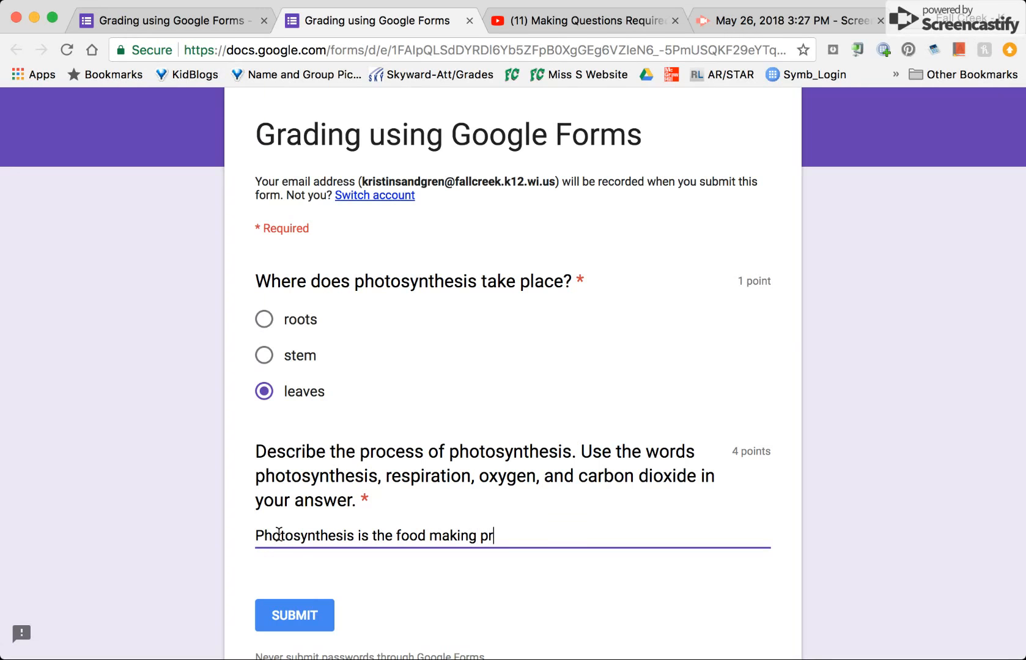
text(ocess in a plant)
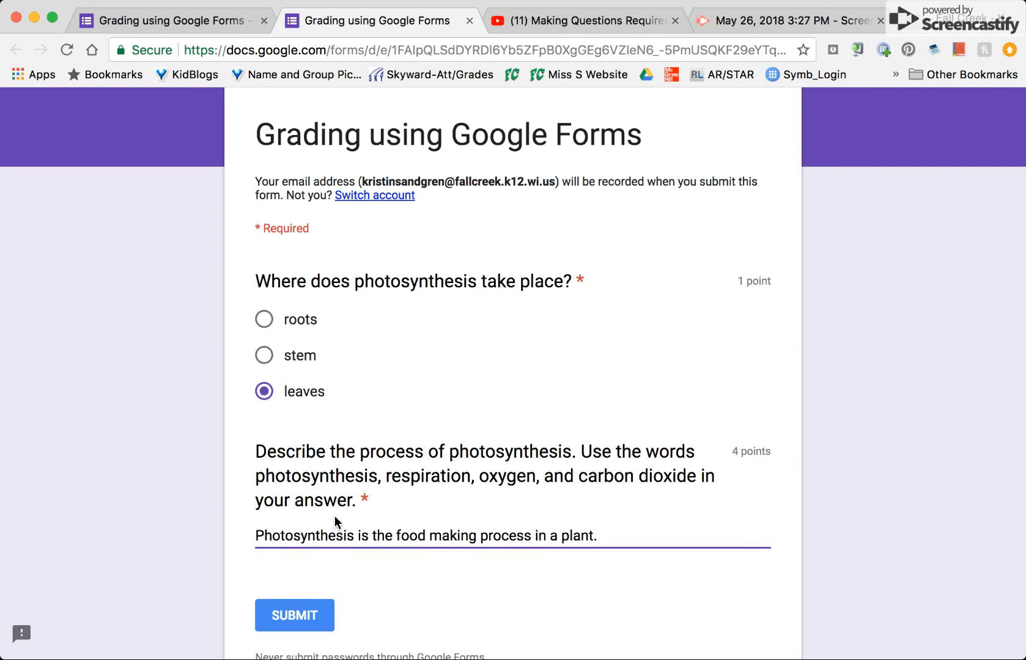
text(.)
scroll(549, 470, down, 3)
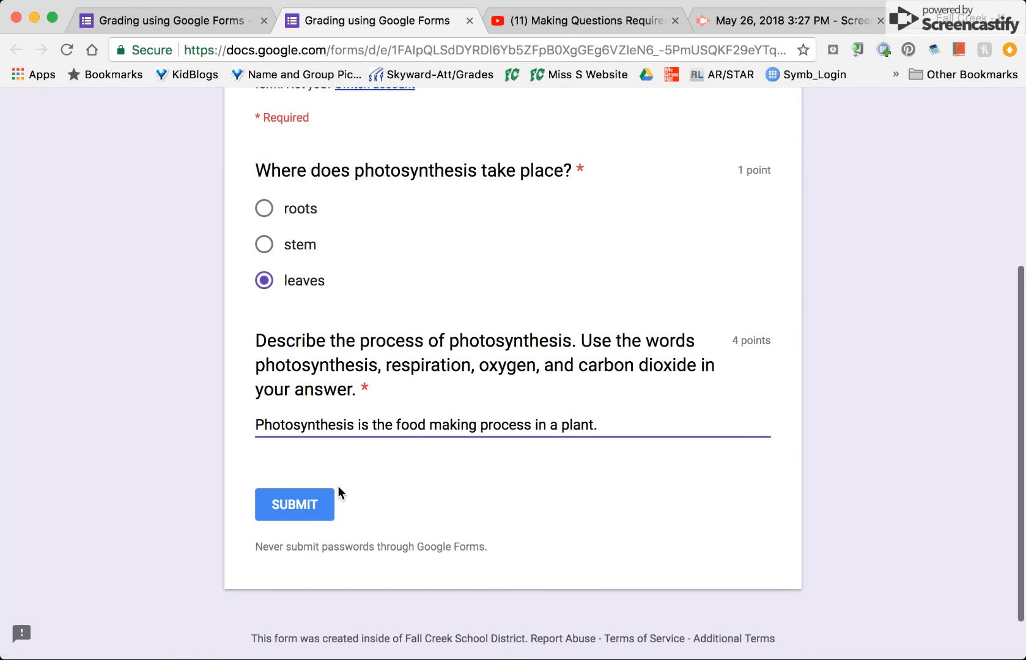
click(289, 507)
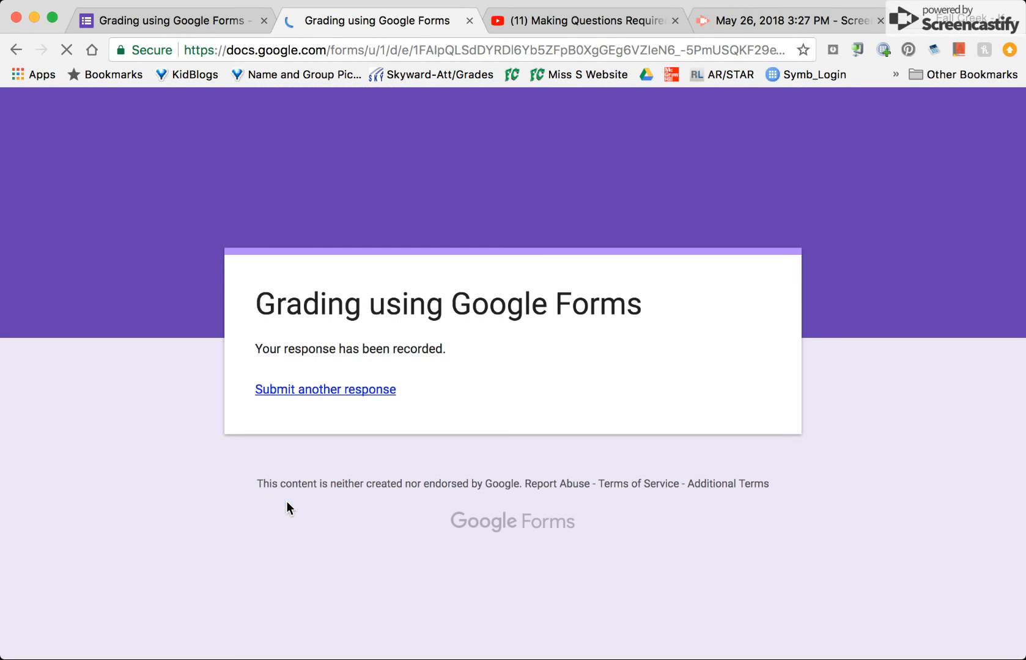
Start another response to the form and answer "roots" to where photosynthesis takes place.
click(193, 22)
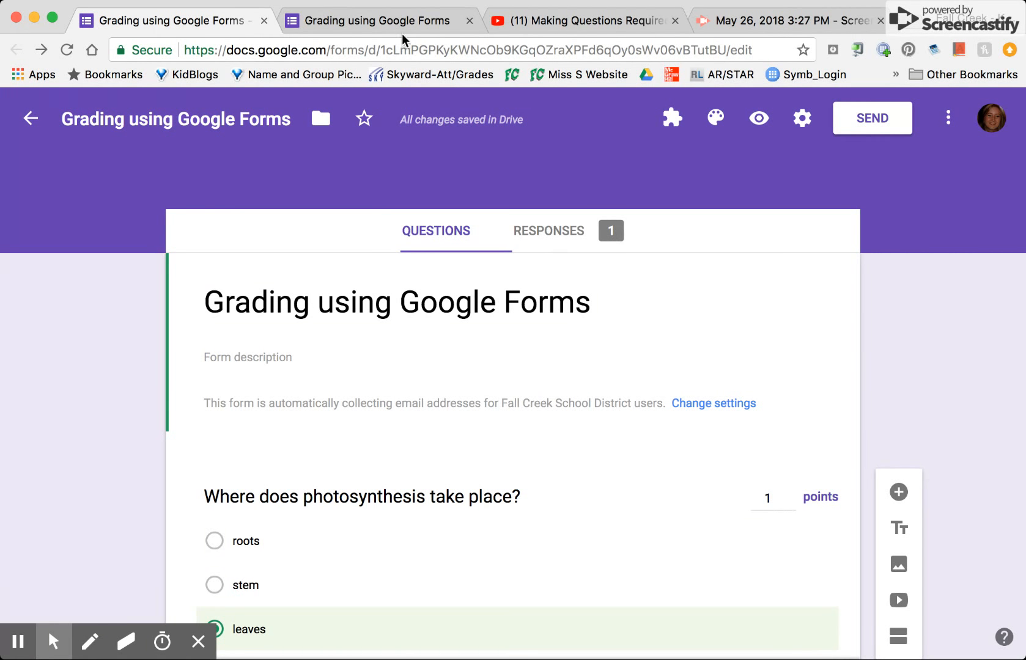
click(393, 20)
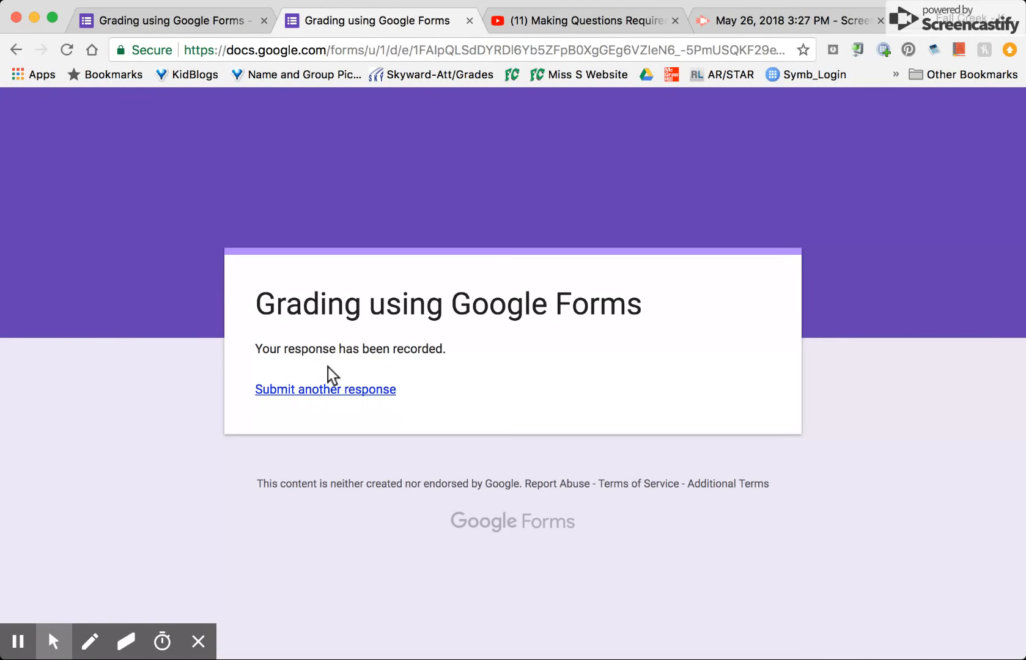
click(331, 391)
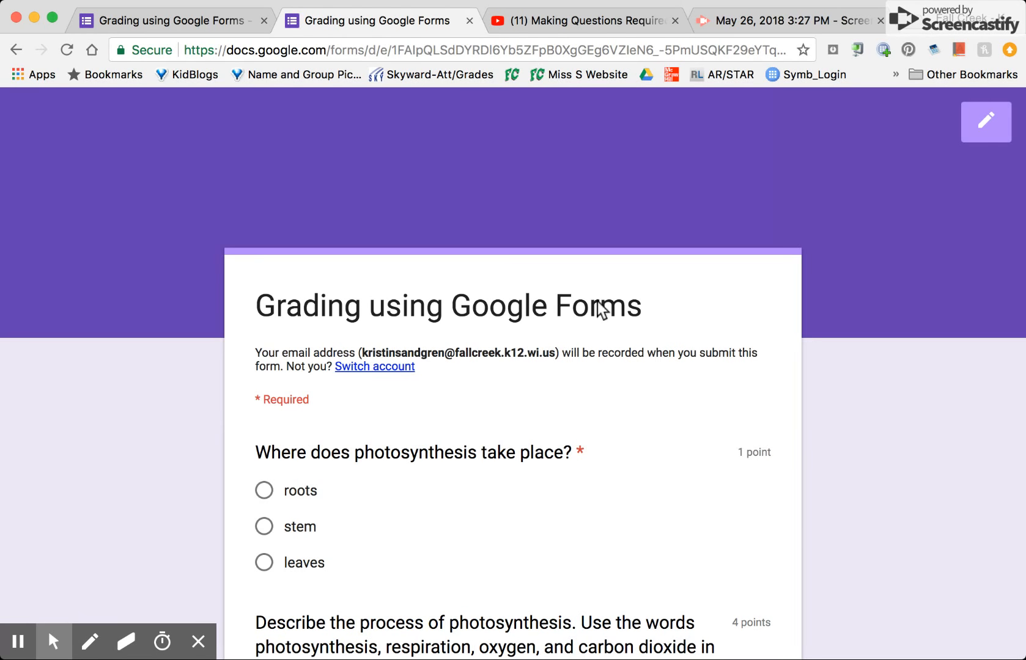
scroll(597, 301, down, 3)
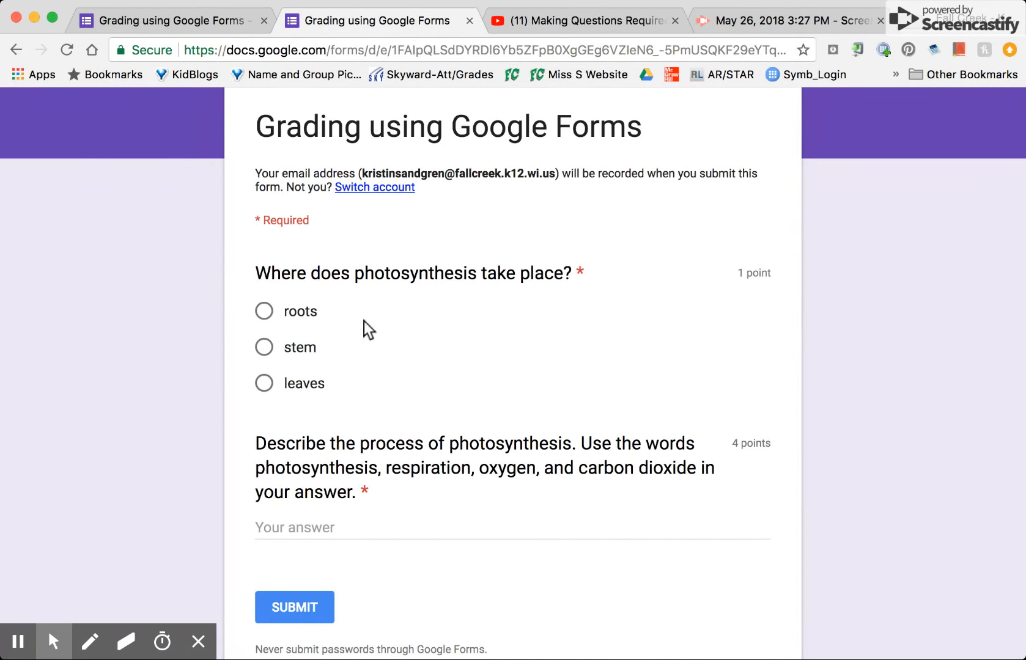
click(264, 313)
Answer the paragraph question with "When a plant grows." and submit the second response.
scroll(265, 312, down, 2)
click(283, 413)
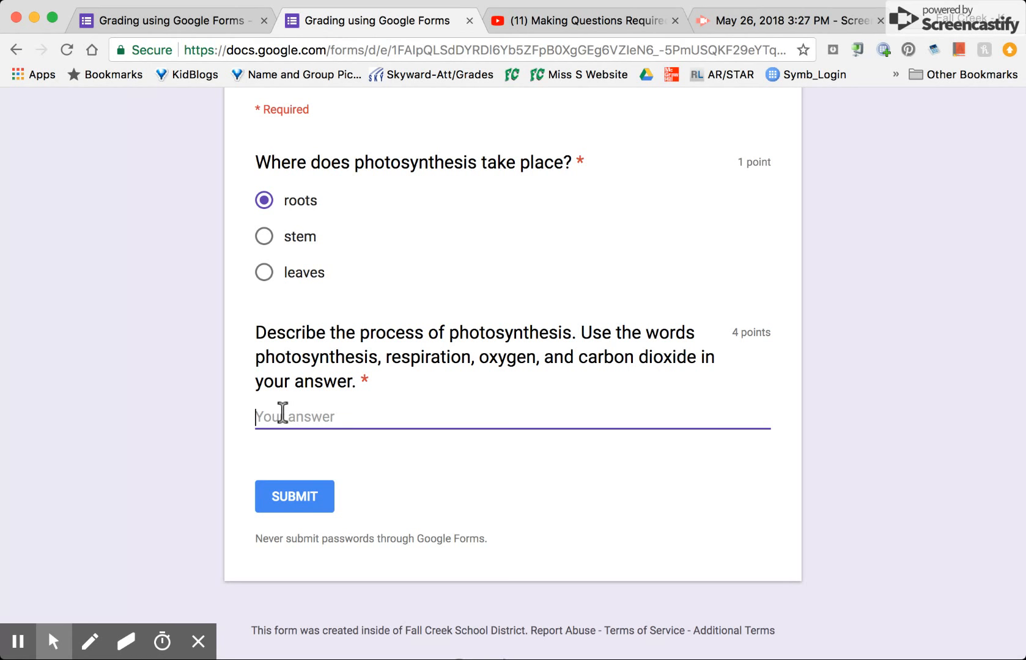
text(When a plant grows.)
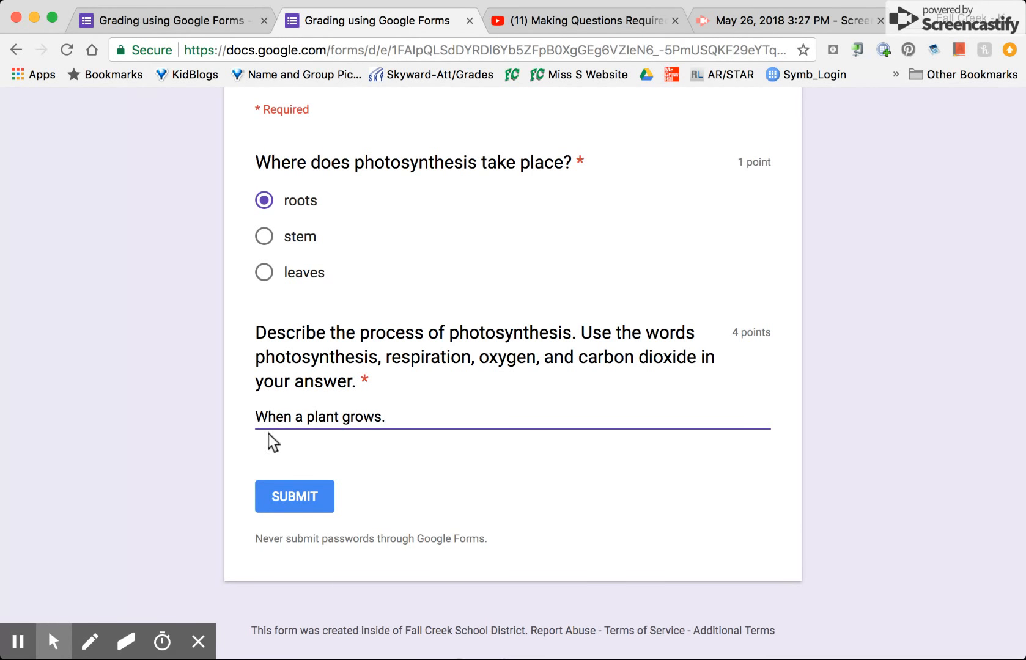
click(293, 496)
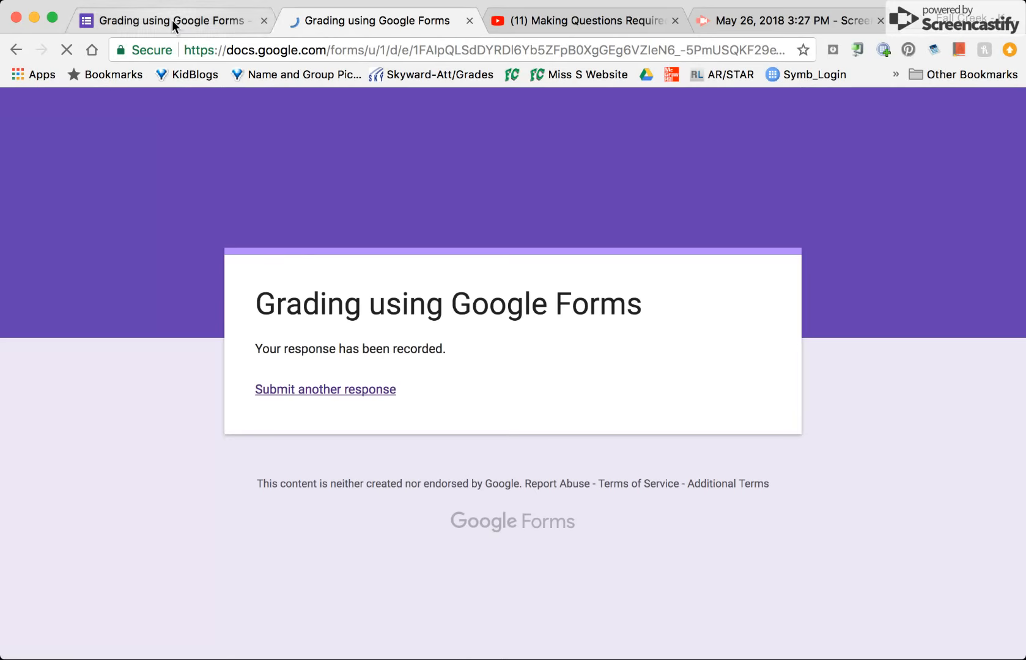
Return to the form editor and review the response summary's insights, total points distribution and respondents' scores.
click(173, 22)
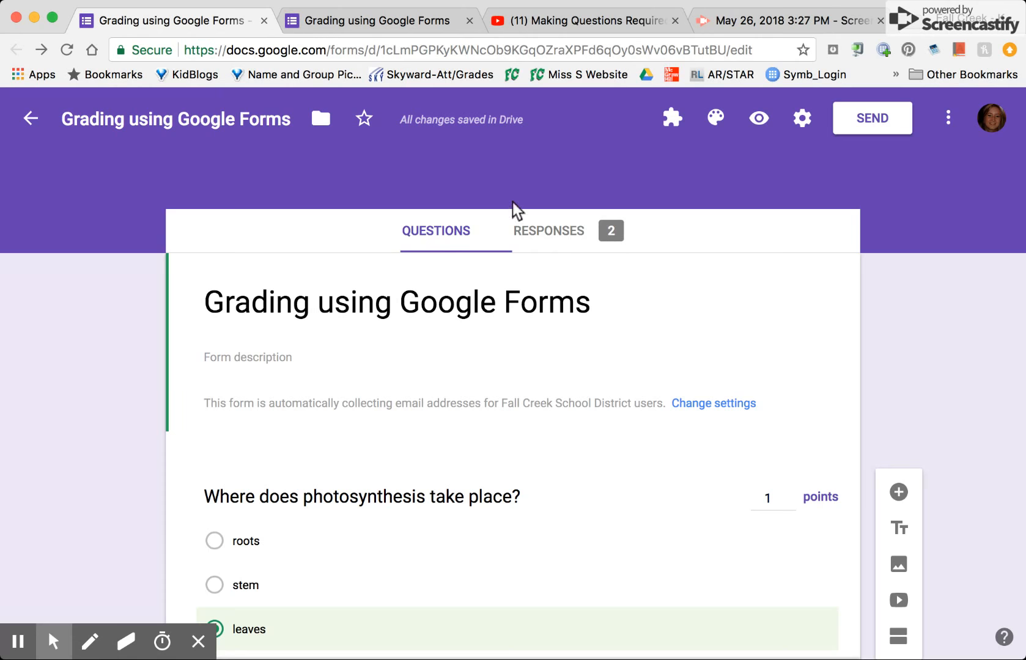
click(560, 237)
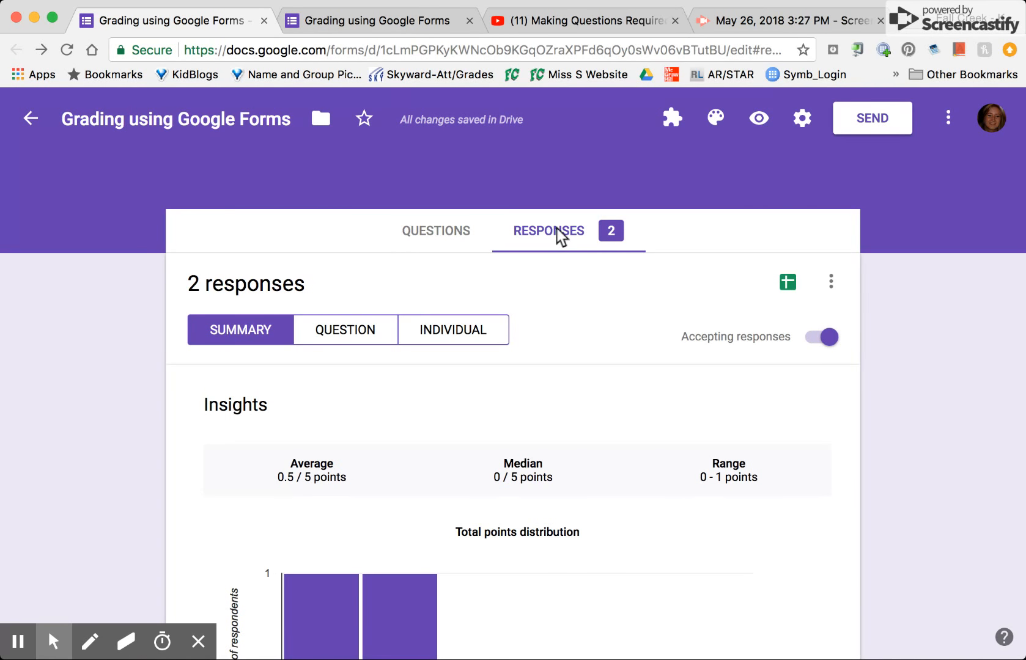
scroll(480, 330, down, 2)
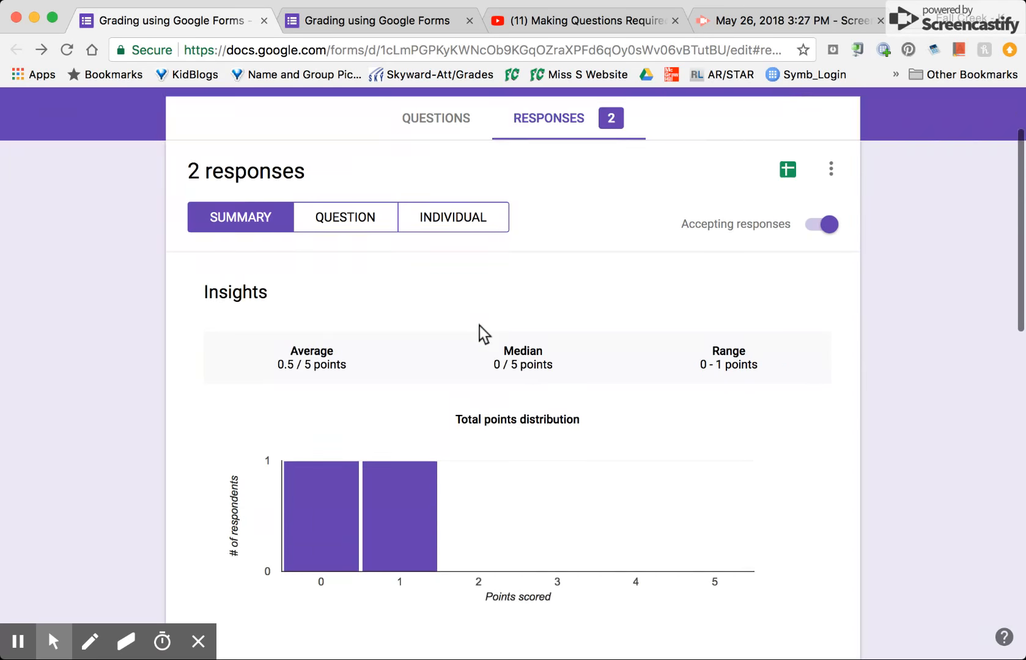
scroll(480, 330, down, 5)
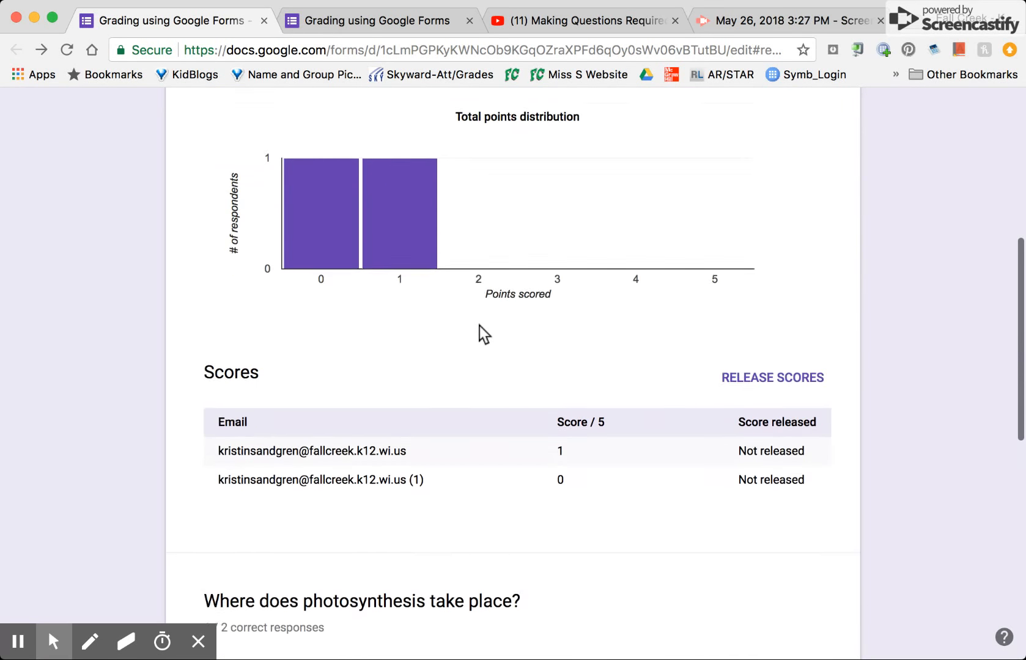
Examine the summary's answer chart for where photosynthesis takes place and the written answers to the paragraph question.
scroll(480, 330, down, 7)
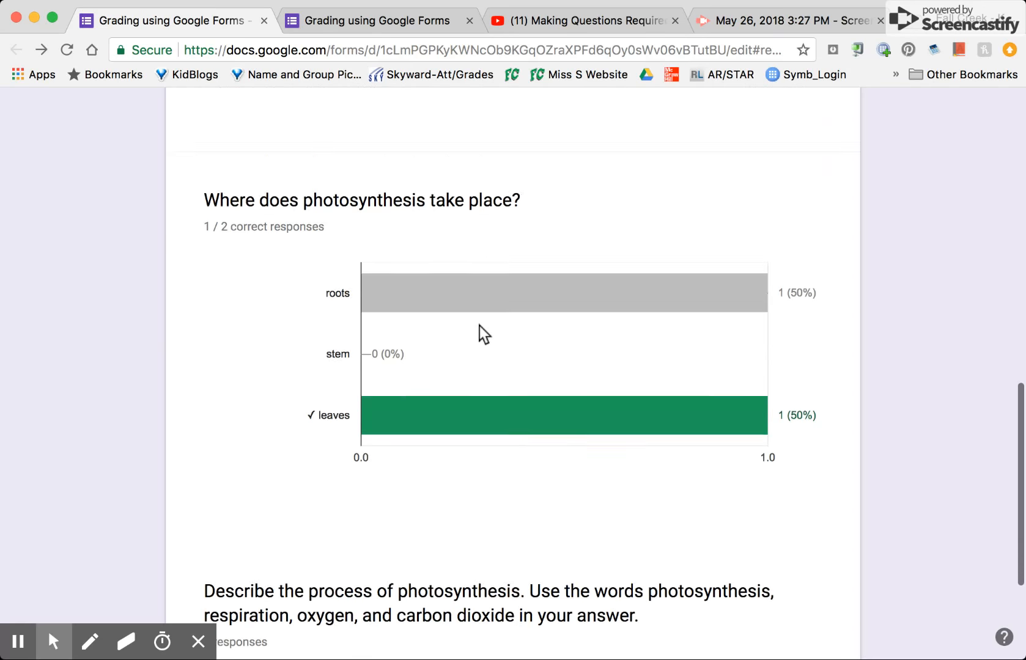
scroll(480, 326, down, 1)
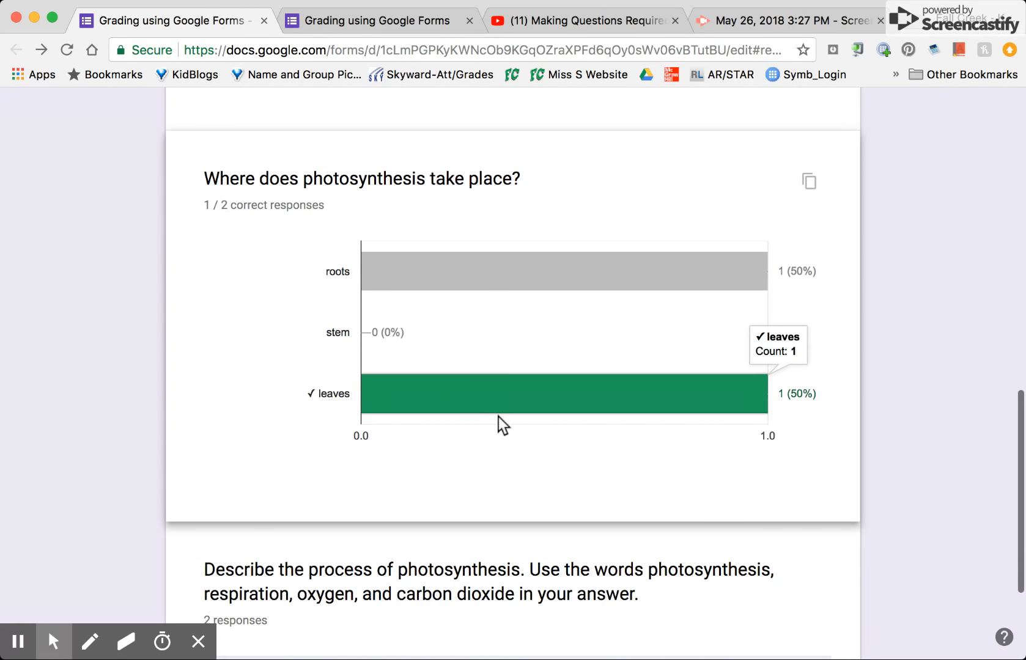
scroll(500, 420, down, 1)
scroll(502, 425, down, 1)
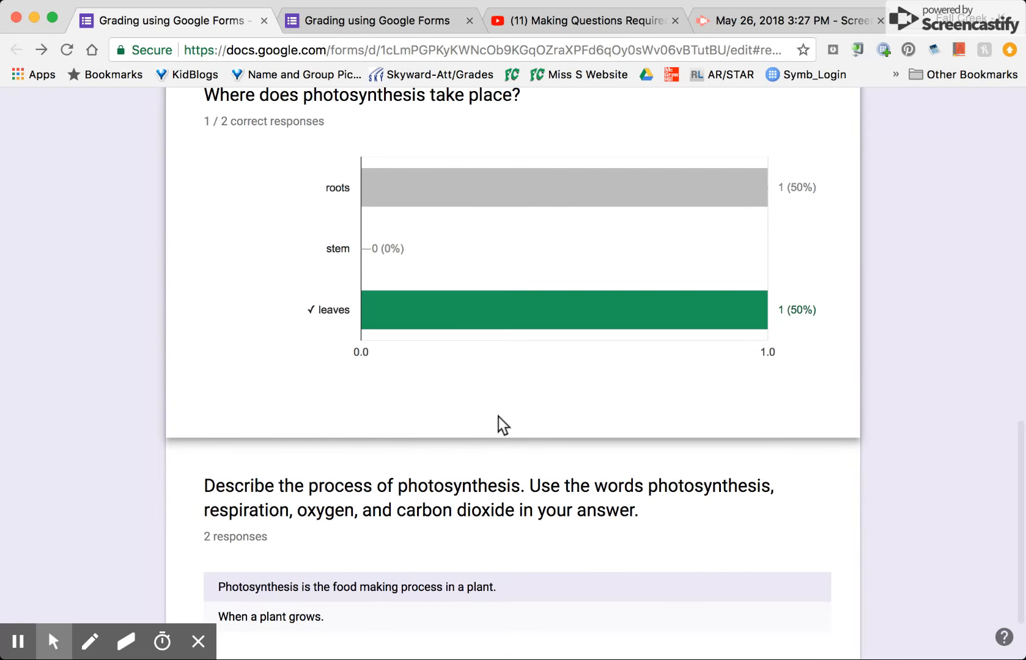
scroll(499, 422, down, 3)
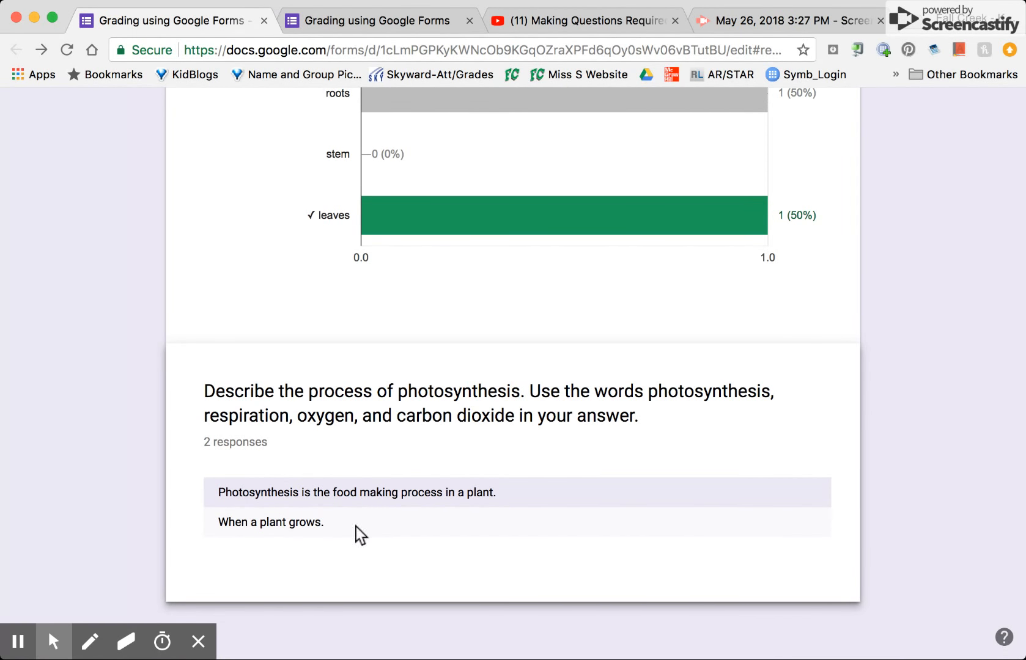
scroll(462, 450, up, 5)
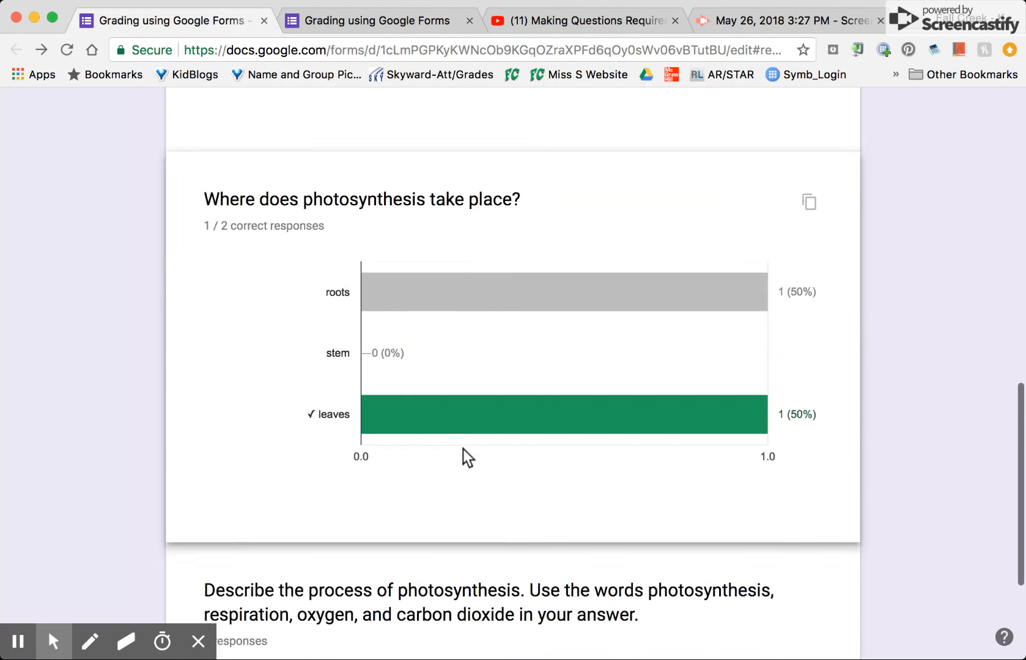
scroll(462, 449, down, 5)
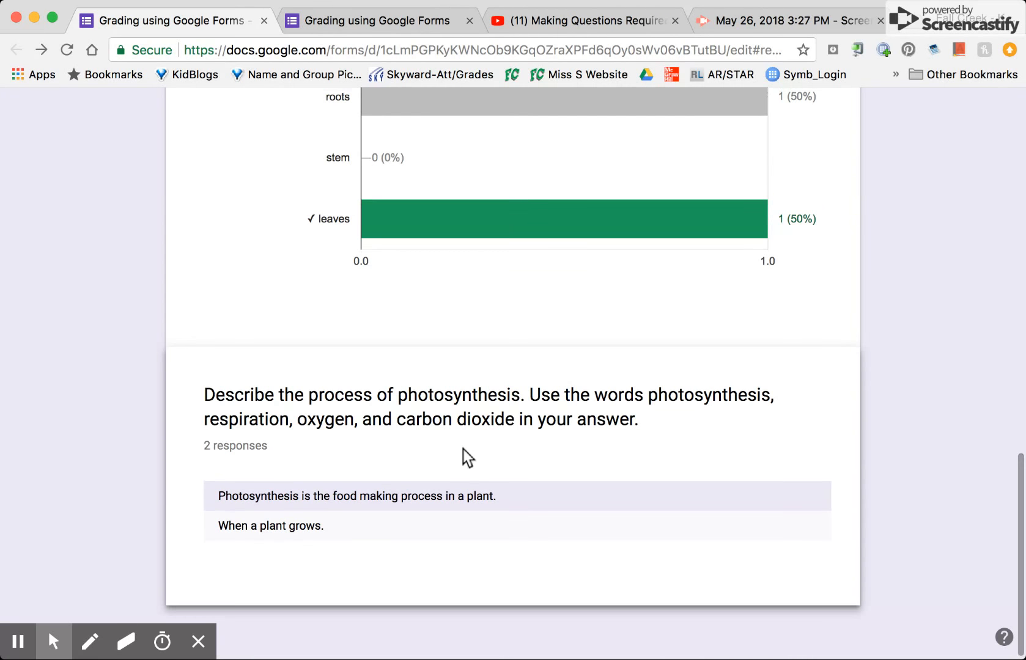
scroll(462, 450, up, 5)
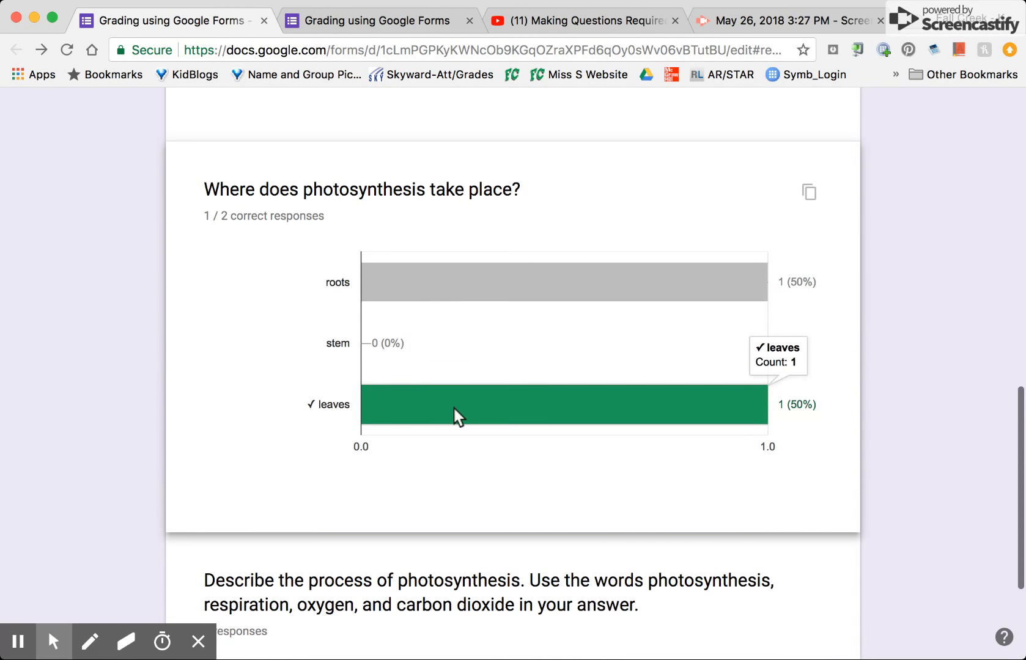
View the responses by question and review the answers and points for "Where does photosynthesis take place?".
scroll(453, 409, up, 15)
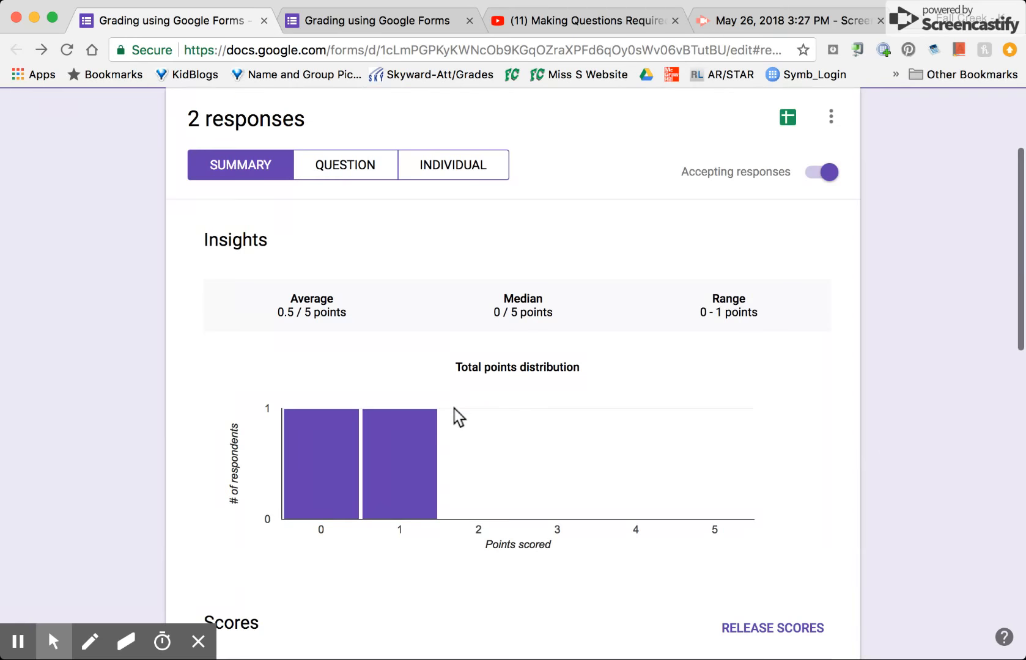
click(345, 170)
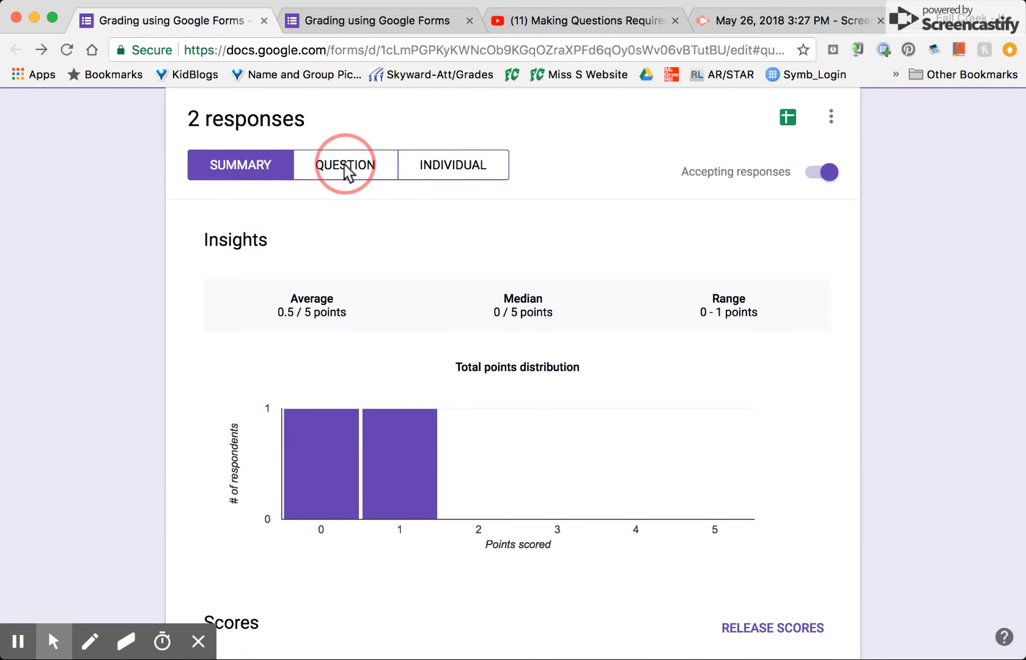
scroll(541, 387, down, 4)
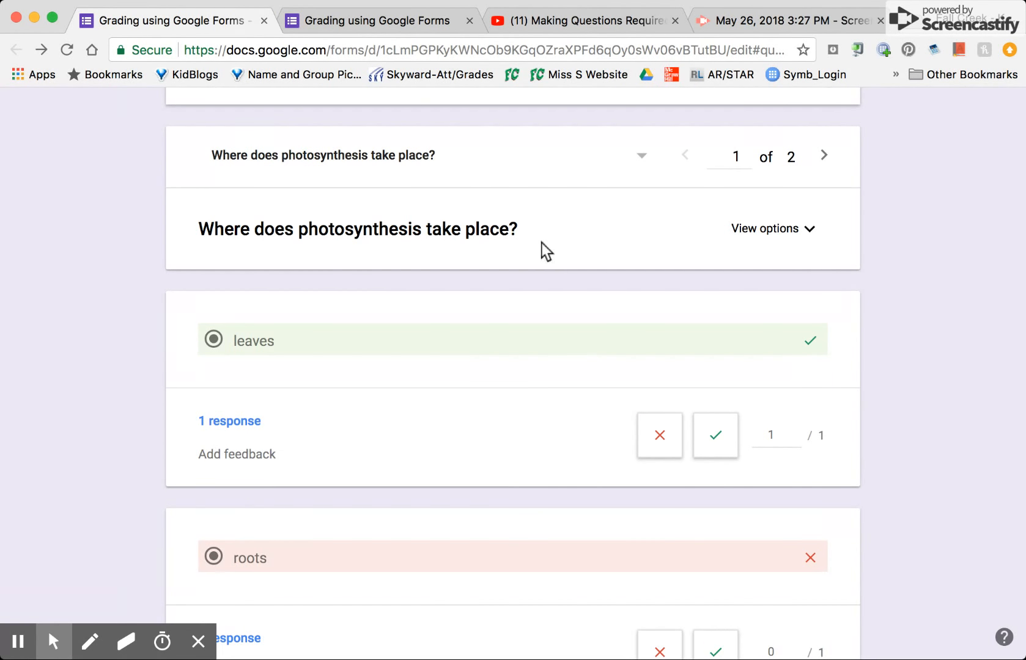
scroll(539, 242, down, 3)
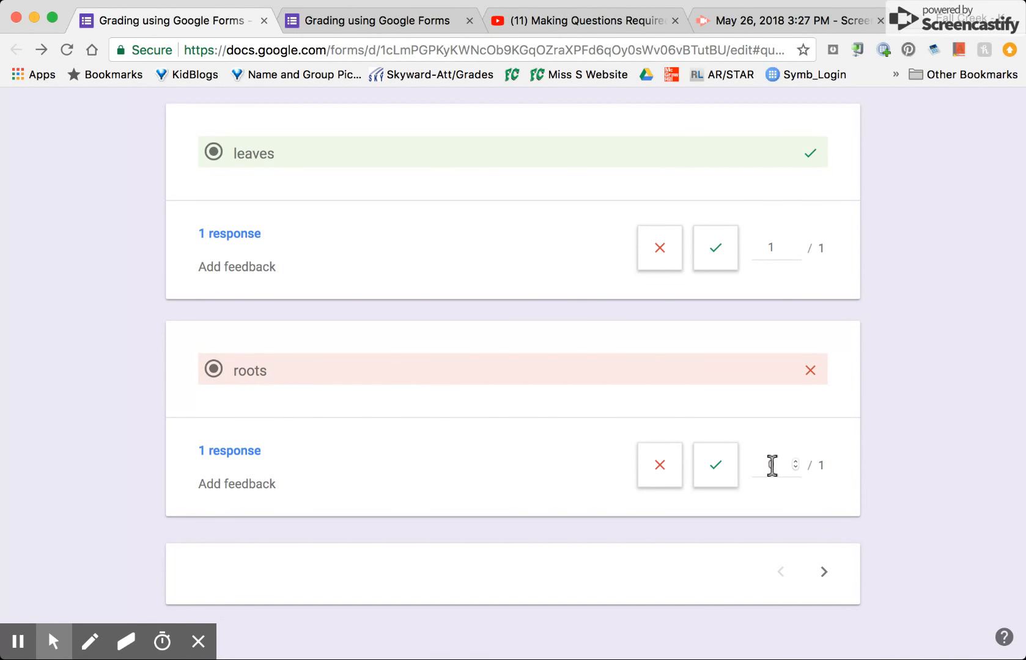
Go to the paragraph question's ungraded responses and open the score entry for the first answer.
scroll(788, 247, up, 4)
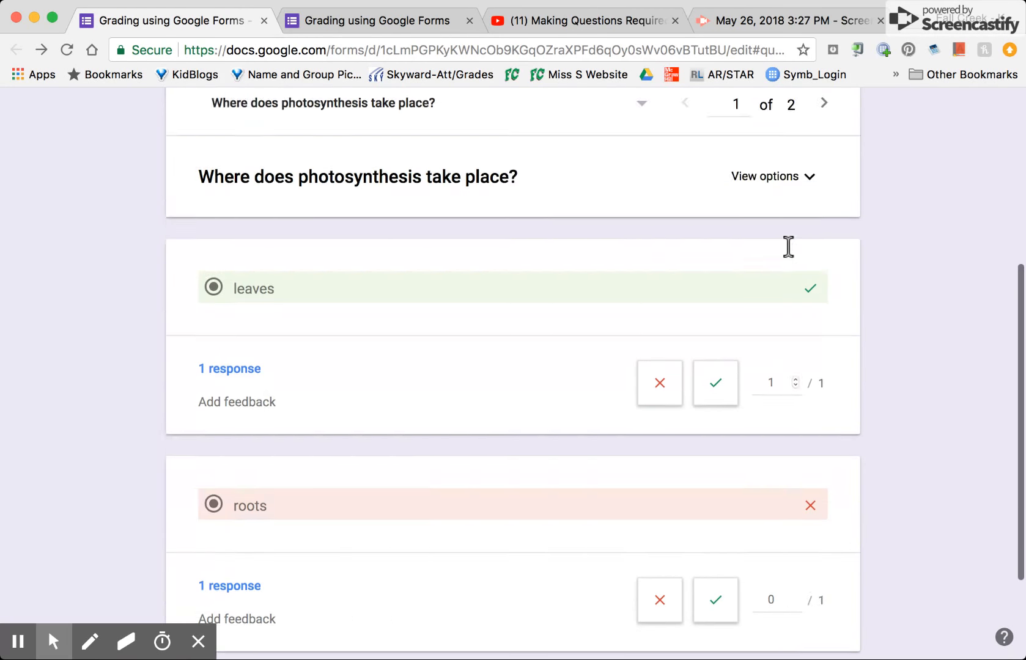
click(826, 208)
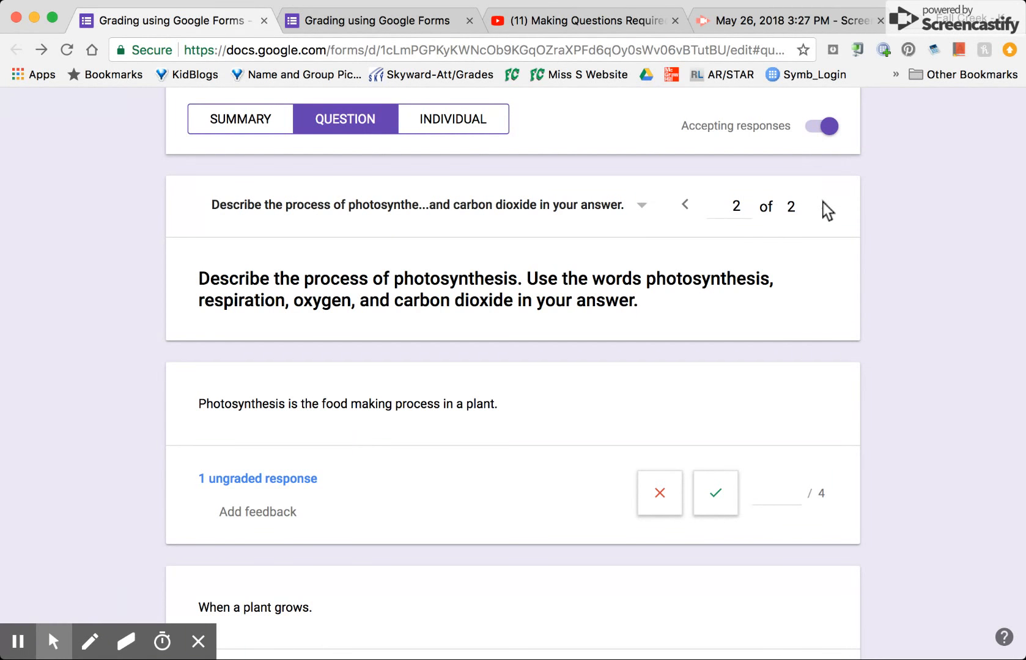
scroll(840, 333, down, 5)
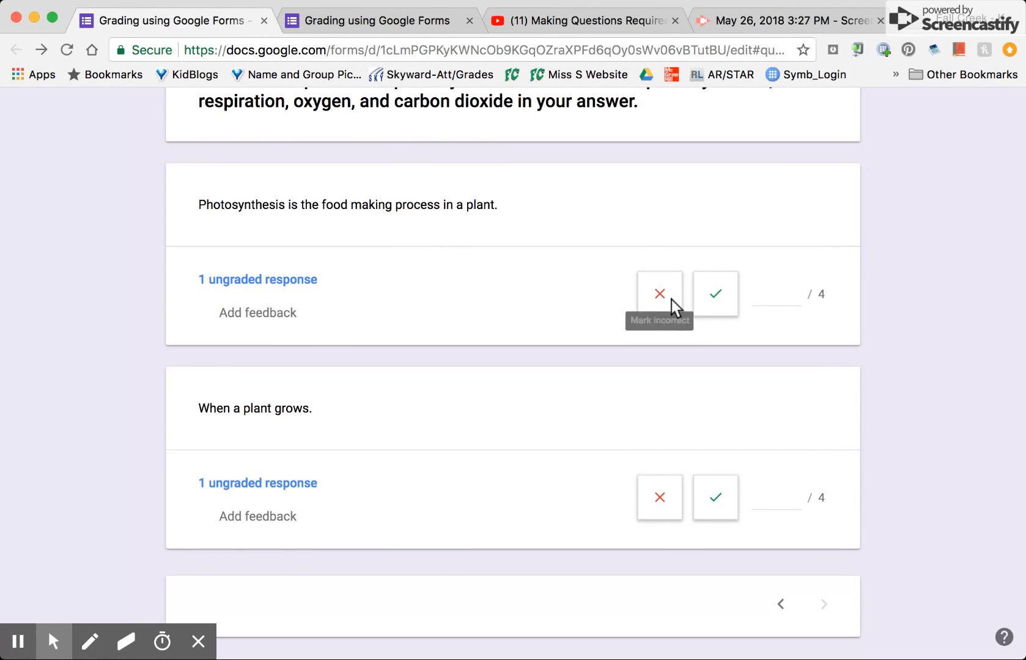
click(775, 293)
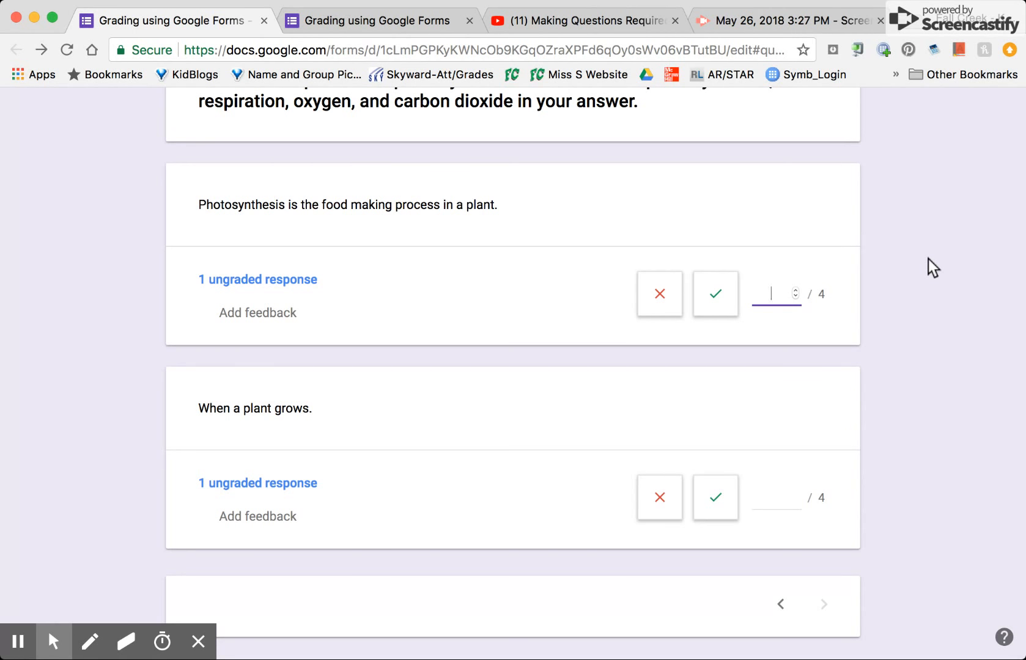
scroll(929, 258, down, 1)
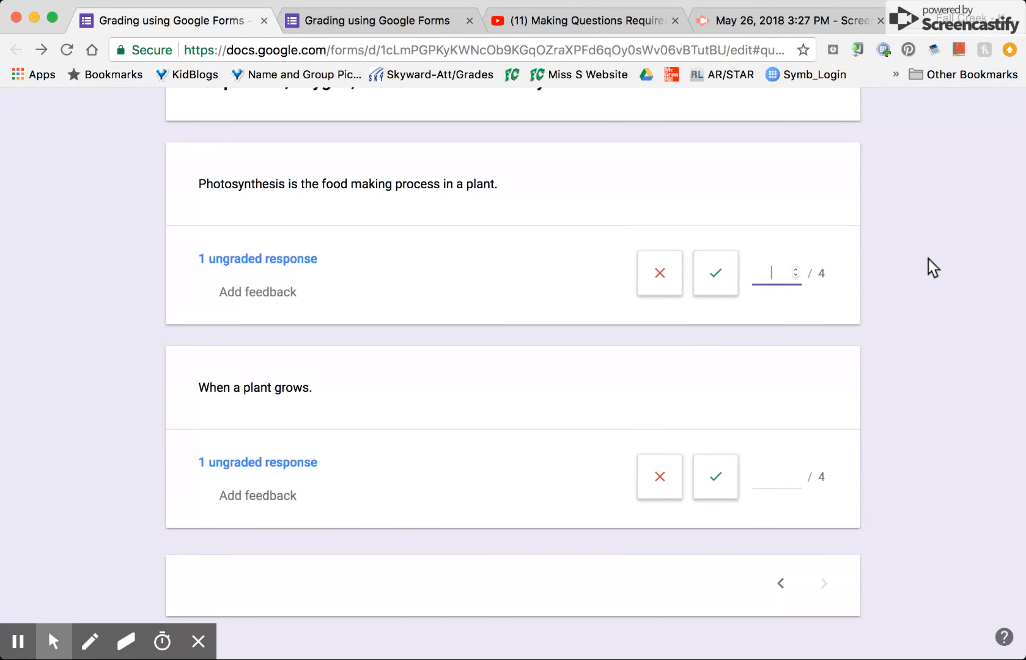
scroll(928, 258, down, 1)
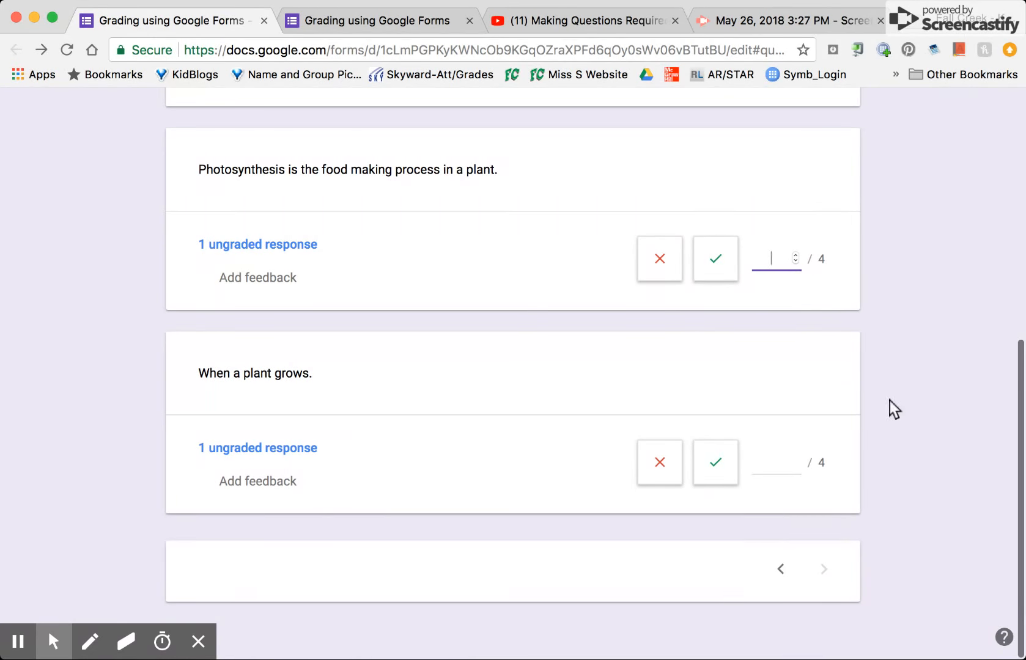
View the first individual response and open the score entry for its paragraph question.
scroll(890, 400, up, 5)
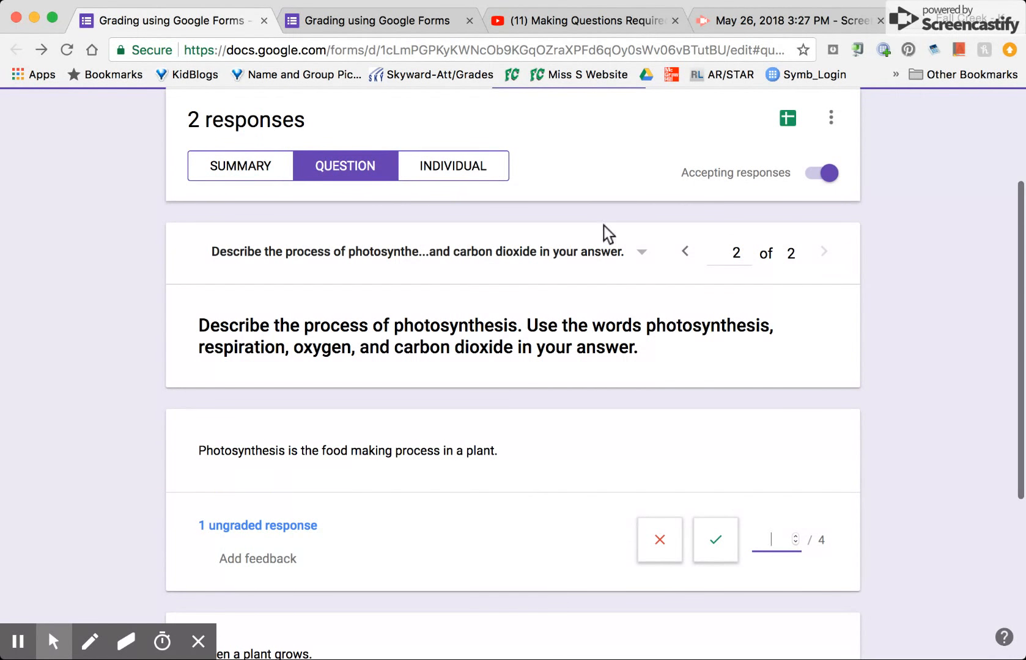
click(457, 165)
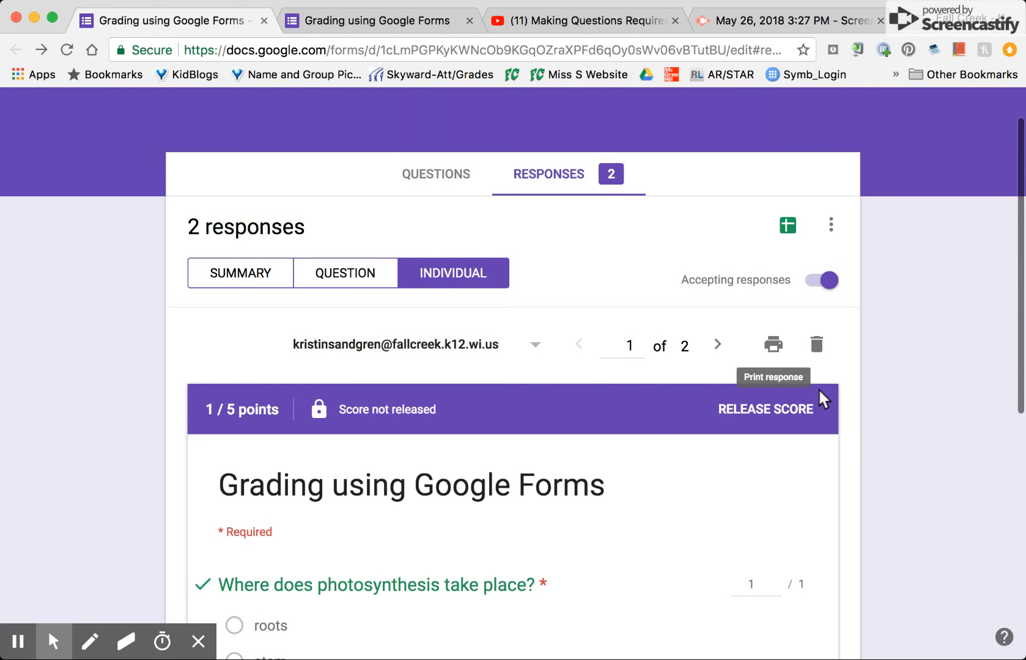
scroll(879, 388, down, 4)
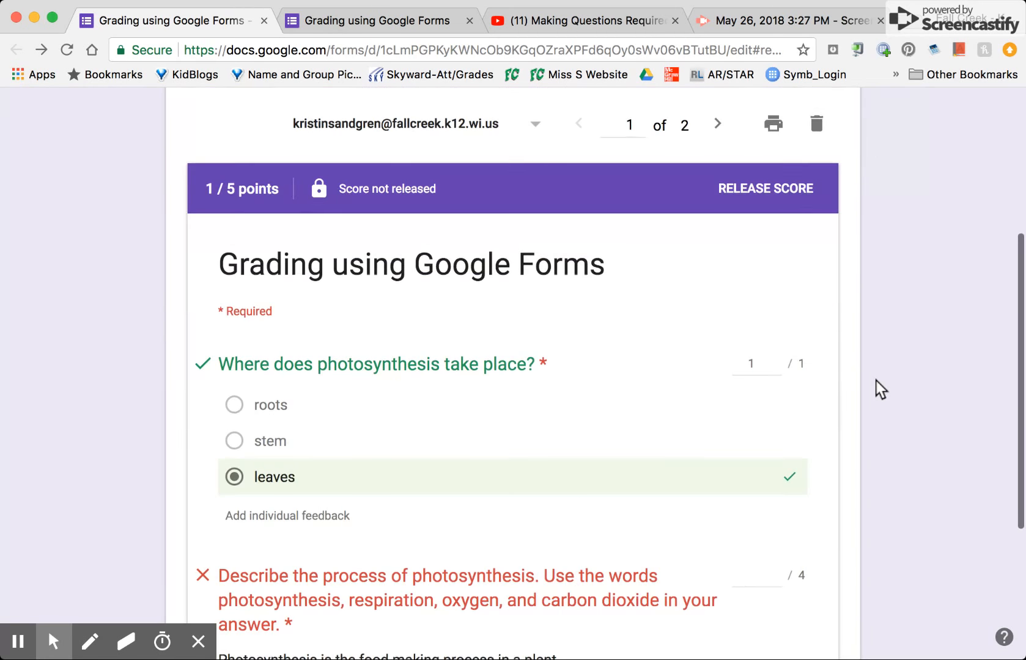
scroll(878, 389, down, 4)
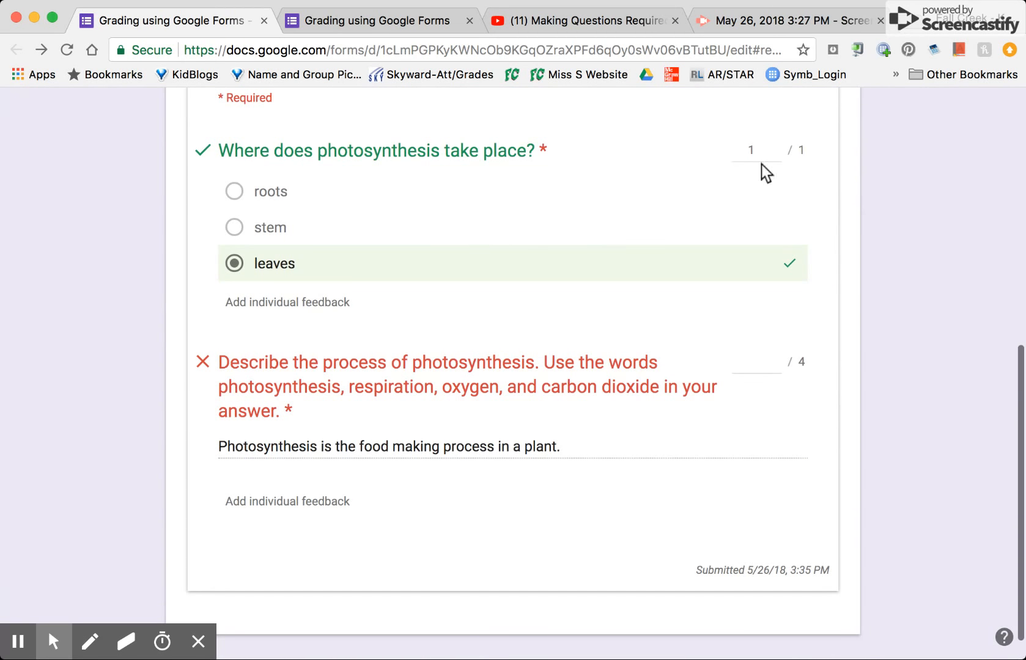
click(756, 361)
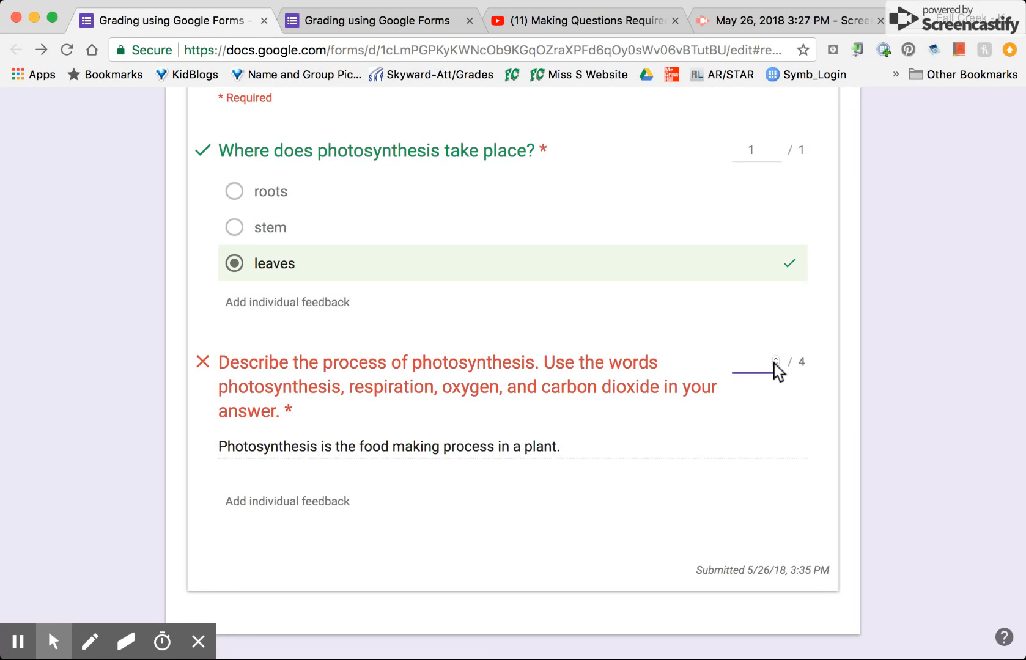
Examine the first individual response's total score, release status, per-question points and individual feedback options.
scroll(889, 369, up, 4)
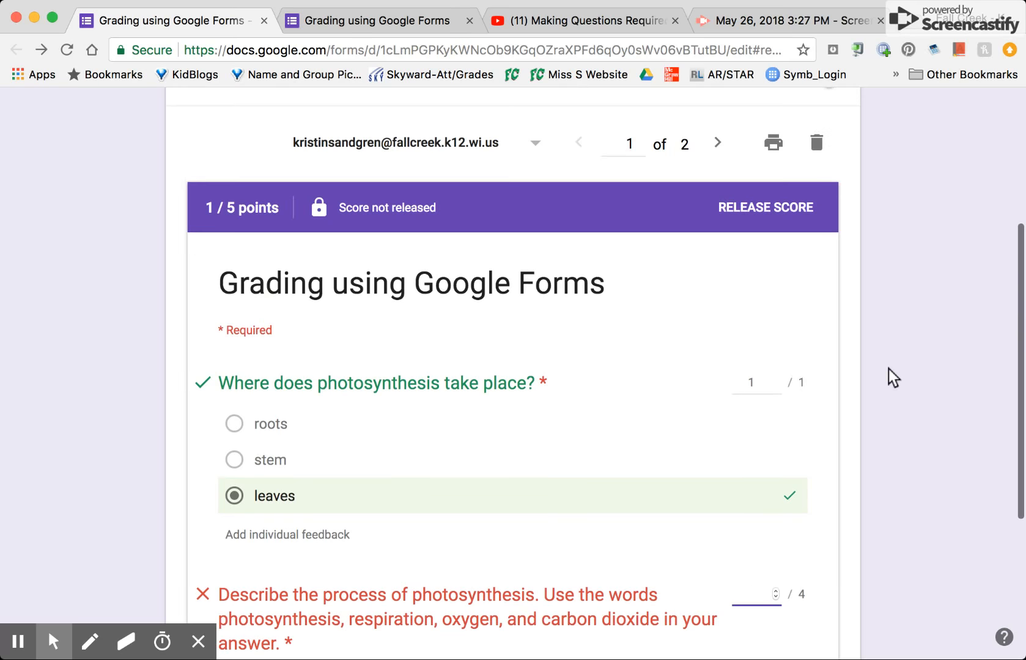
scroll(889, 368, down, 1)
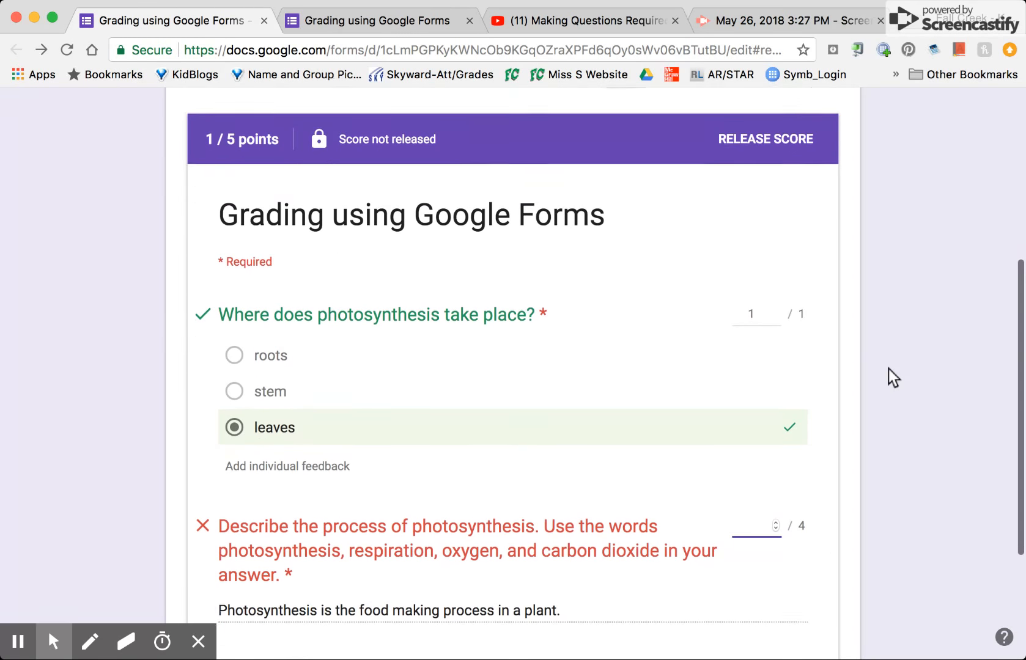
scroll(889, 369, up, 2)
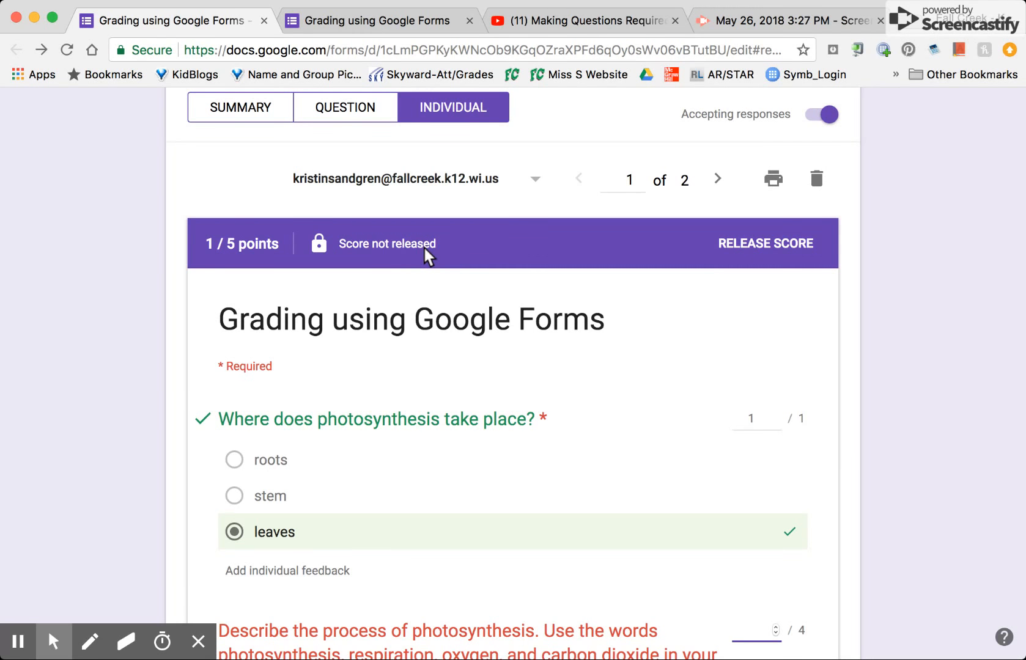
scroll(428, 256, up, 3)
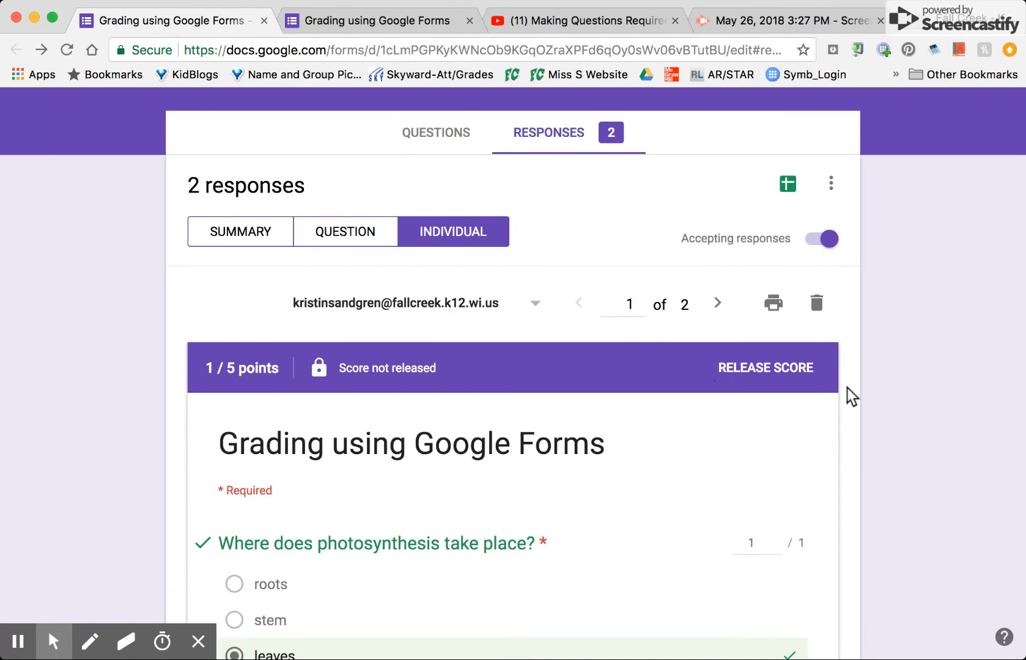
scroll(849, 389, down, 4)
scroll(848, 388, up, 2)
scroll(846, 381, up, 2)
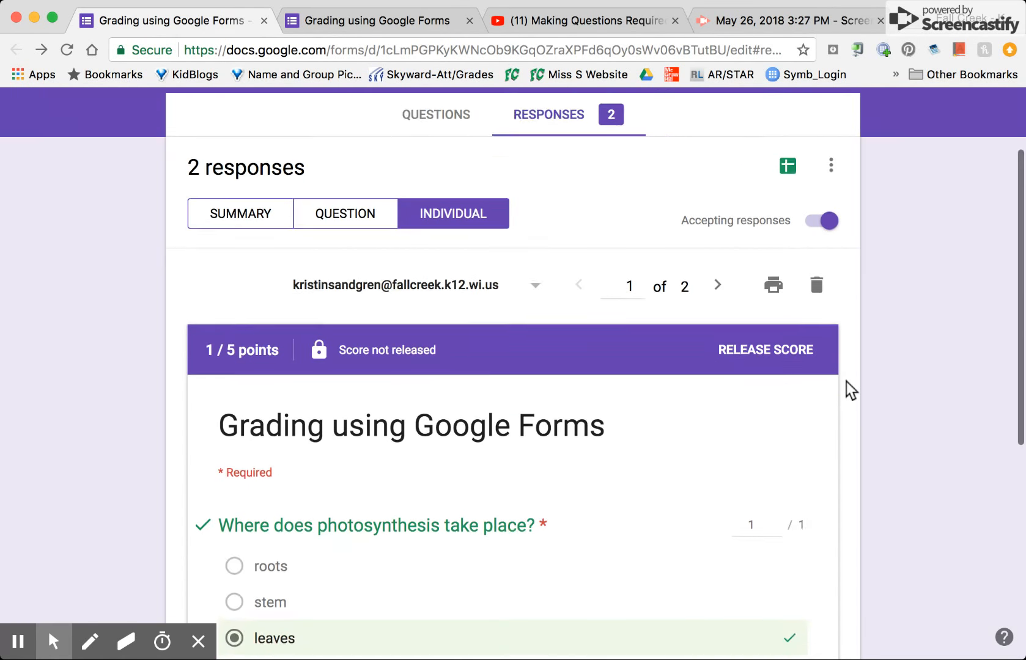
scroll(846, 381, down, 4)
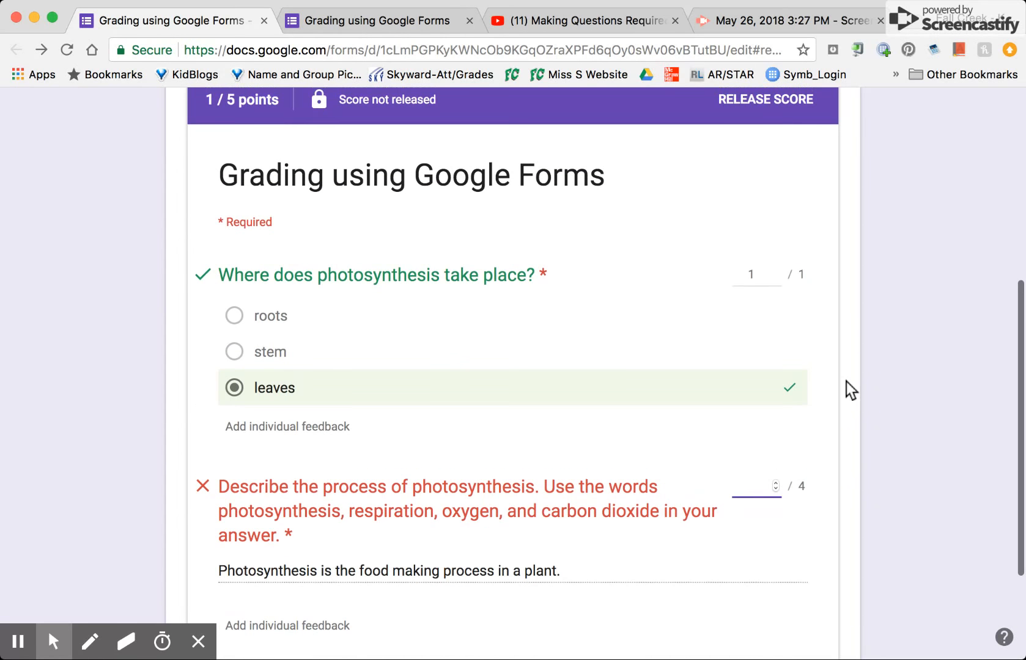
scroll(846, 382, down, 2)
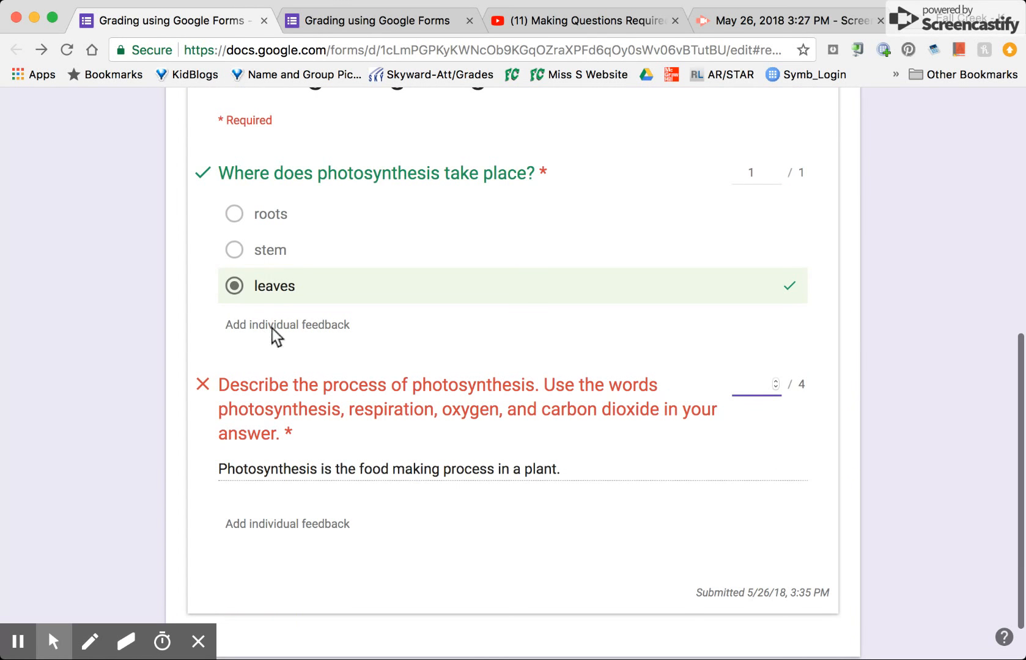